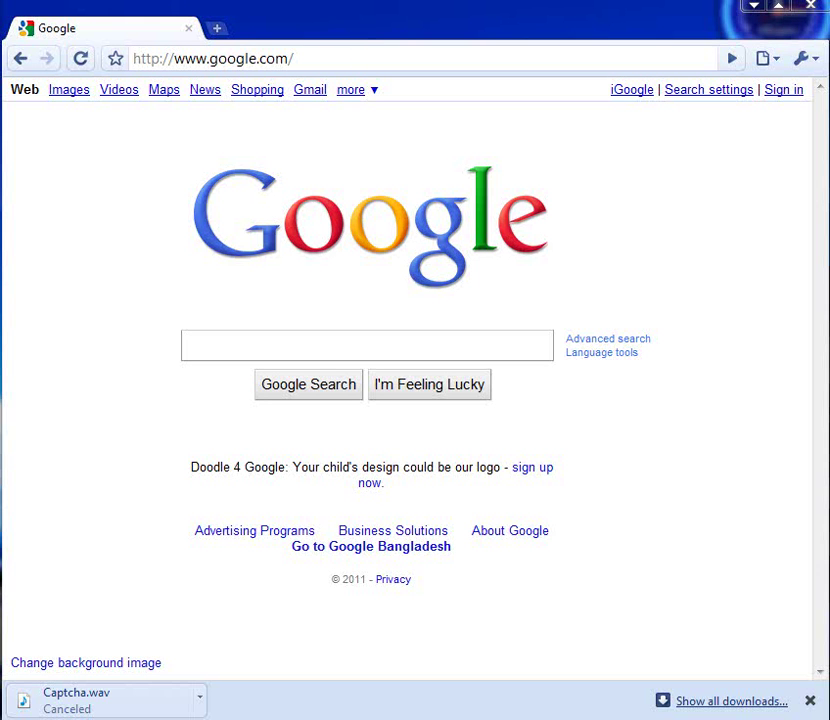
# Open and dismiss the desktop context menu twice.
pyautogui.rightClick(162, 0)
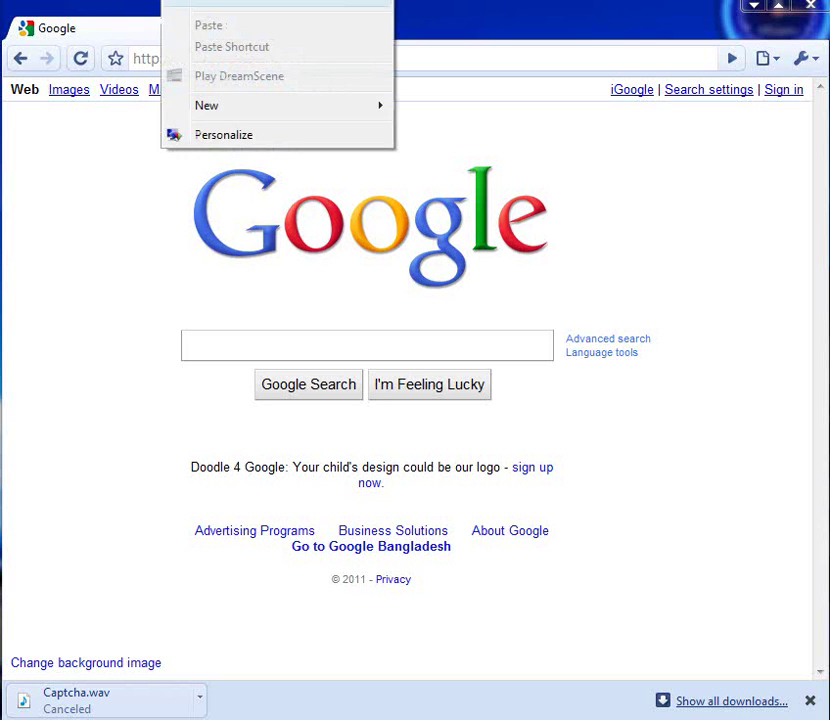
pyautogui.click(210, 2)
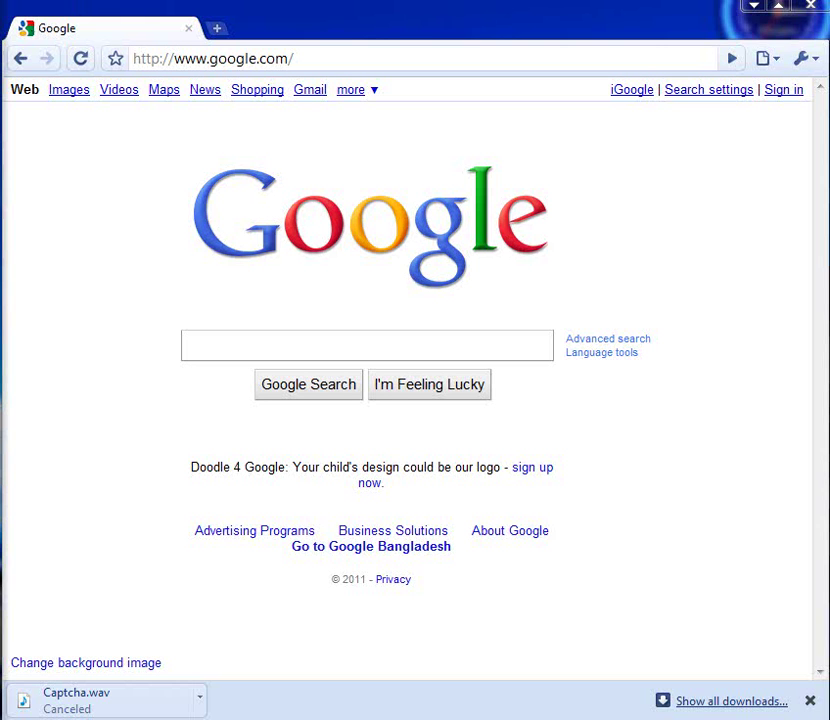
pyautogui.rightClick(87, 0)
pyautogui.click(120, 1)
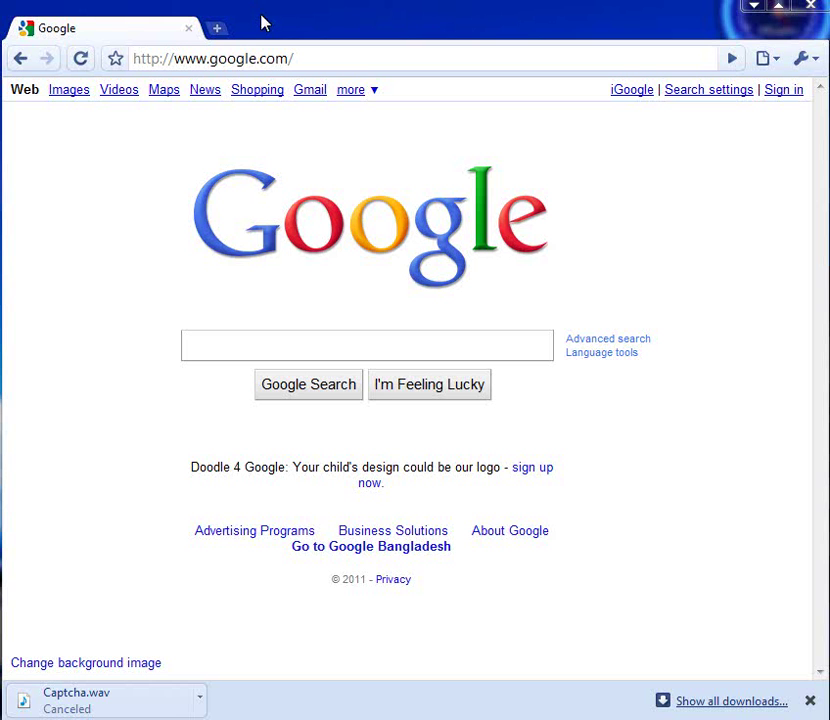
pyautogui.click(352, 57)
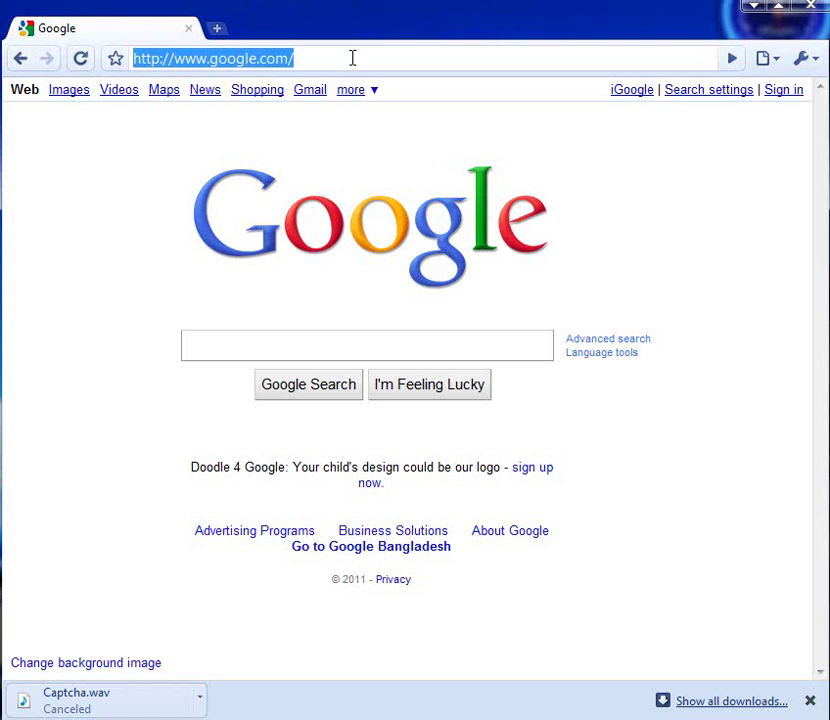
pyautogui.click(348, 57)
pyautogui.moveTo(348, 57); pyautogui.dragTo(212, 58)
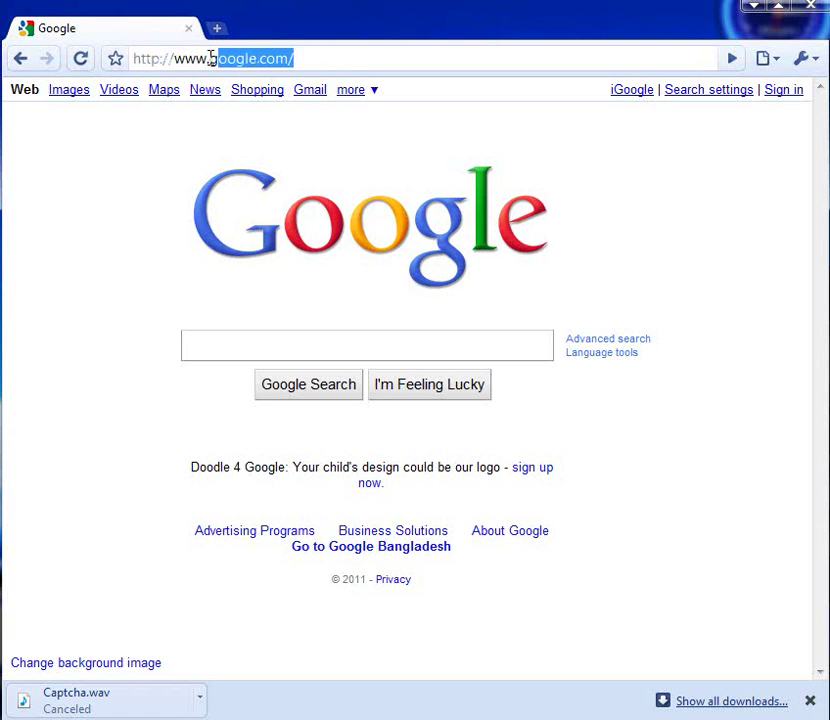
pyautogui.press('BackSpace')
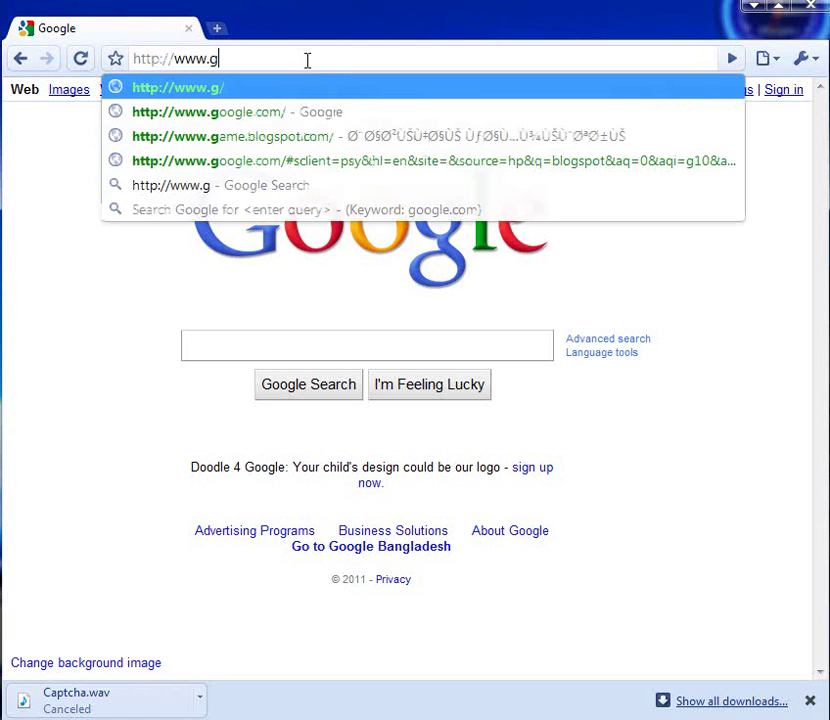
pyautogui.press('BackSpace')
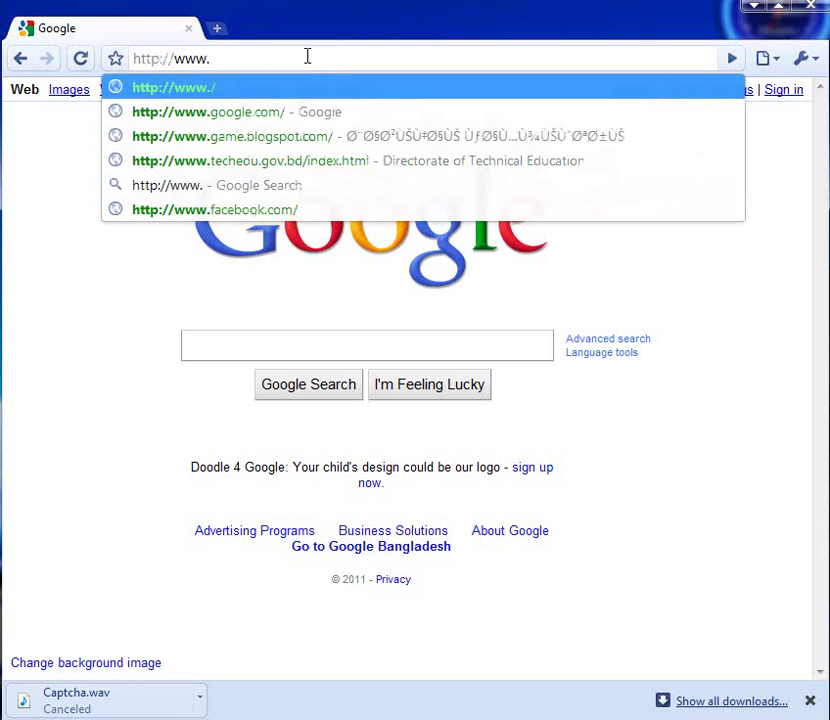
pyautogui.write('blo')
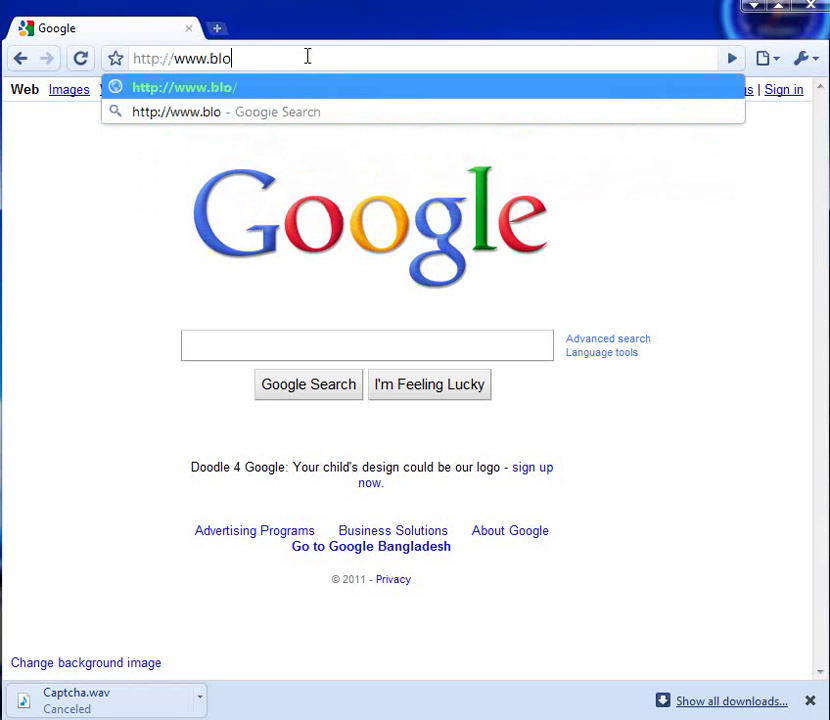
pyautogui.write('gger.co')
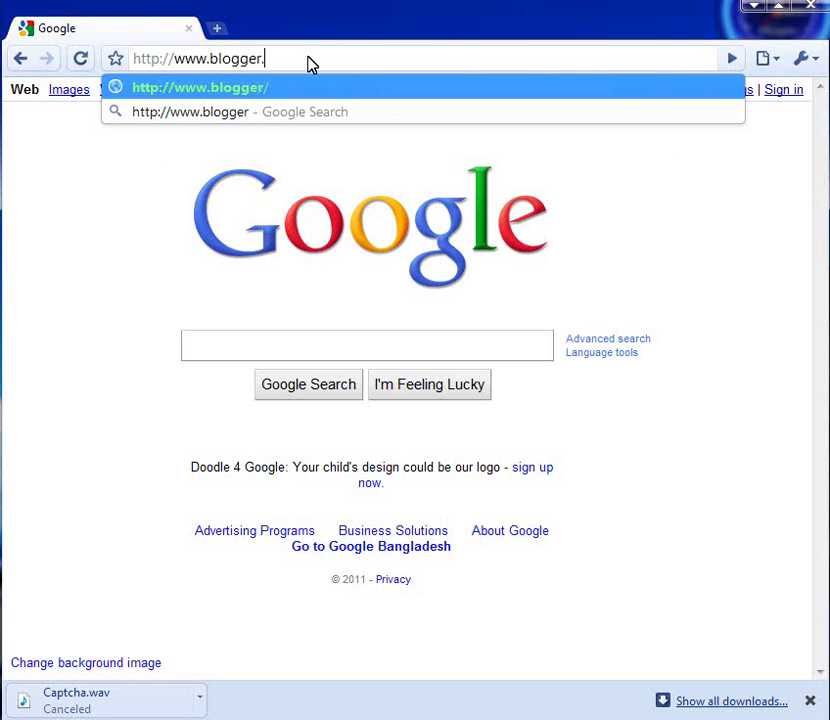
pyautogui.write('m')
pyautogui.click(287, 94)
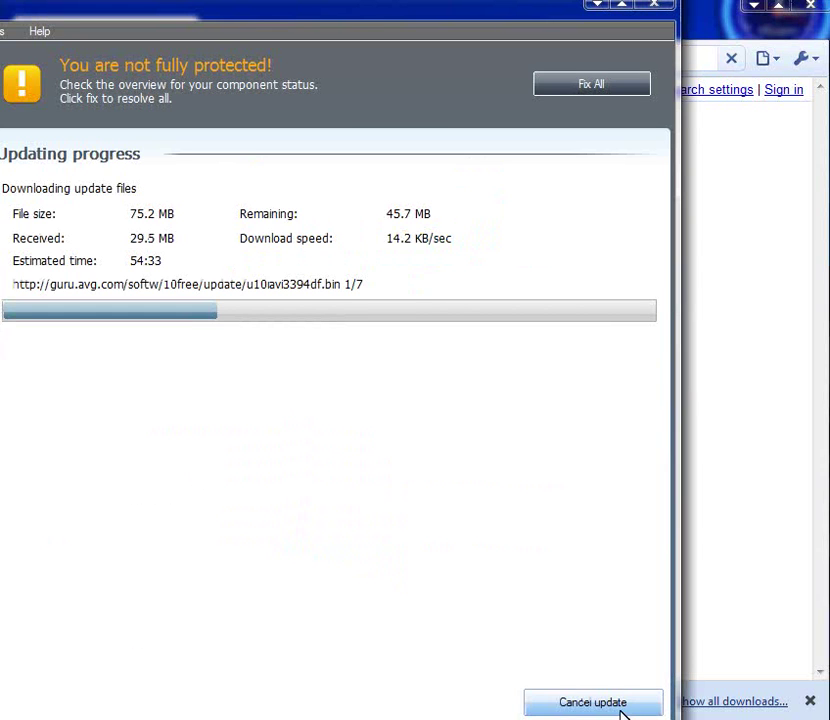
pyautogui.click(615, 704)
pyautogui.click(603, 702)
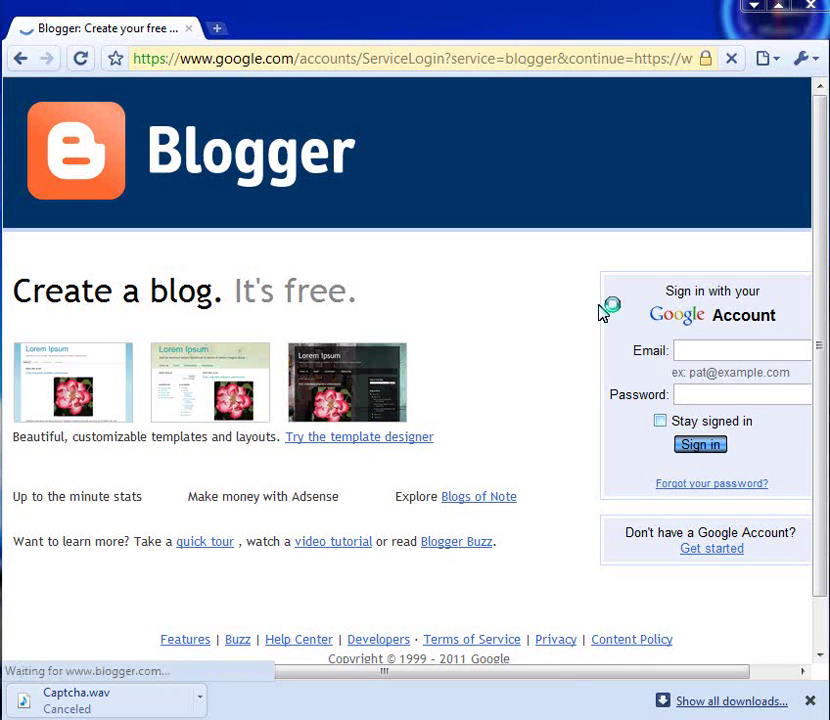
# Scroll the Blogger page and follow Get started to sign up for a Google account.
pyautogui.moveTo(561, 678); pyautogui.dragTo(643, 680)
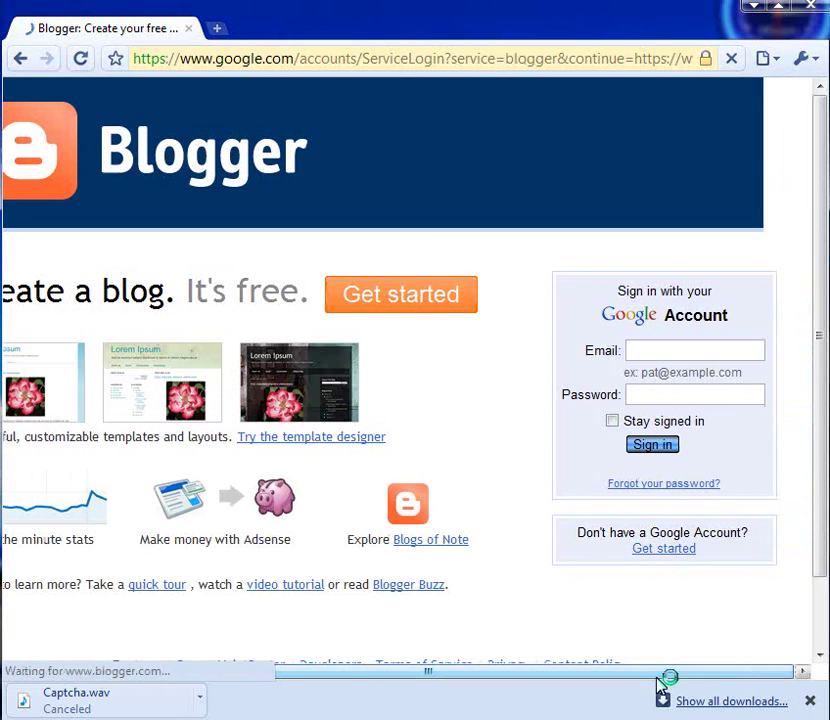
pyautogui.moveTo(824, 306); pyautogui.dragTo(824, 333)
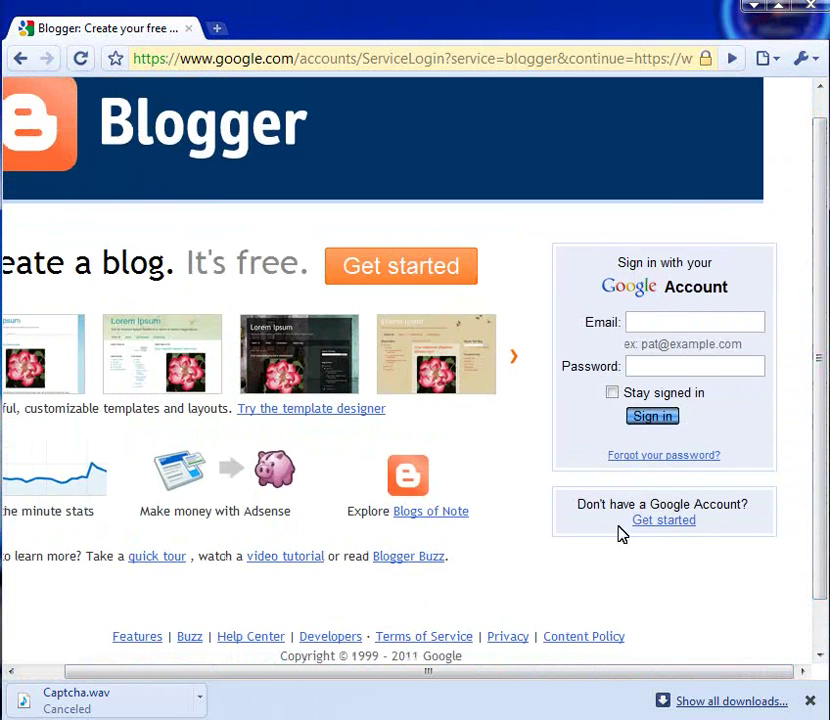
pyautogui.click(666, 430)
pyautogui.click(674, 529)
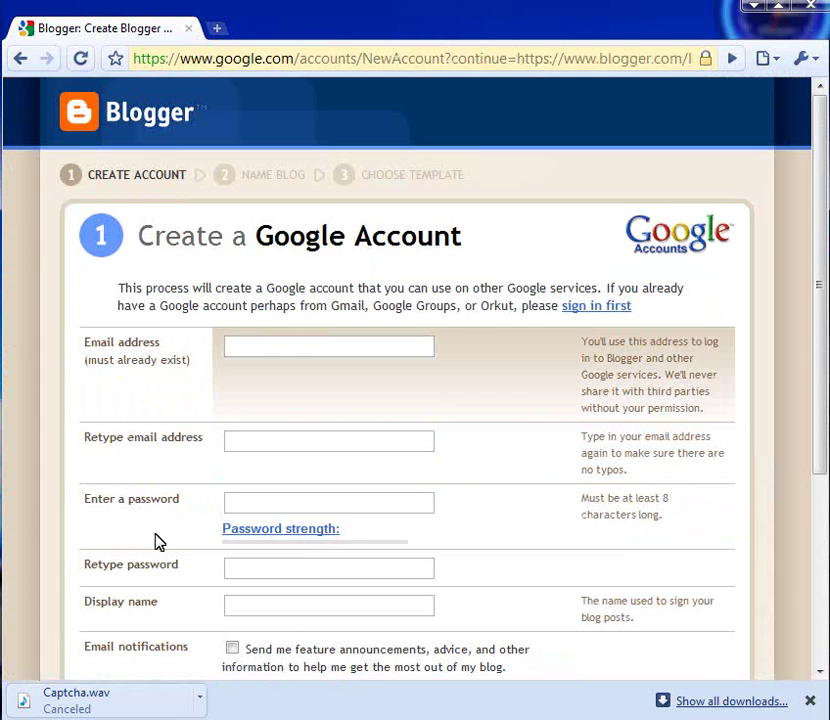
# Scroll through the Create a Google Account form and focus the Email address field.
pyautogui.scroll(-2, 155, 541)
pyautogui.scroll(1, 180, 500)
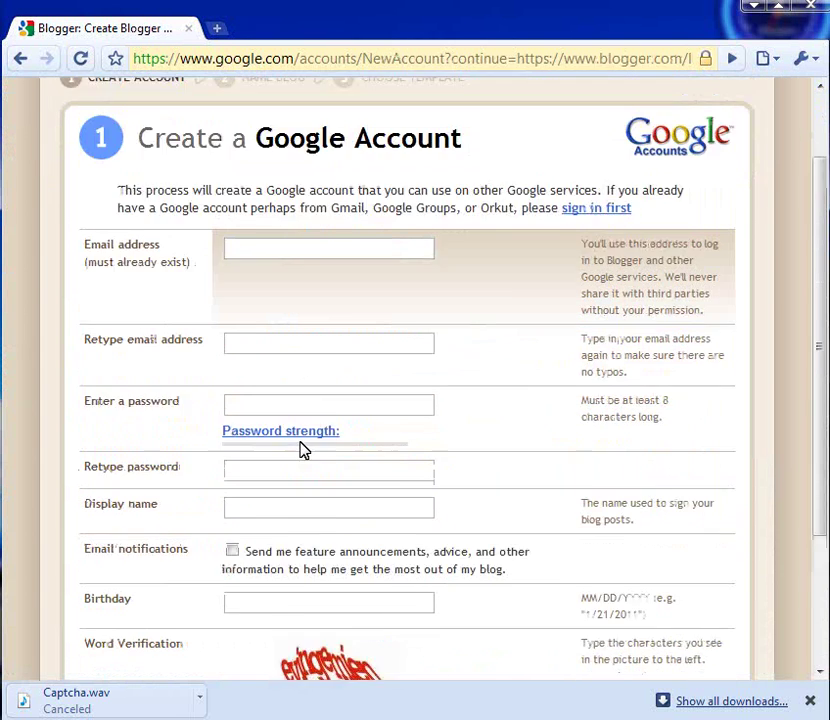
pyautogui.scroll(1, 303, 445)
pyautogui.click(278, 347)
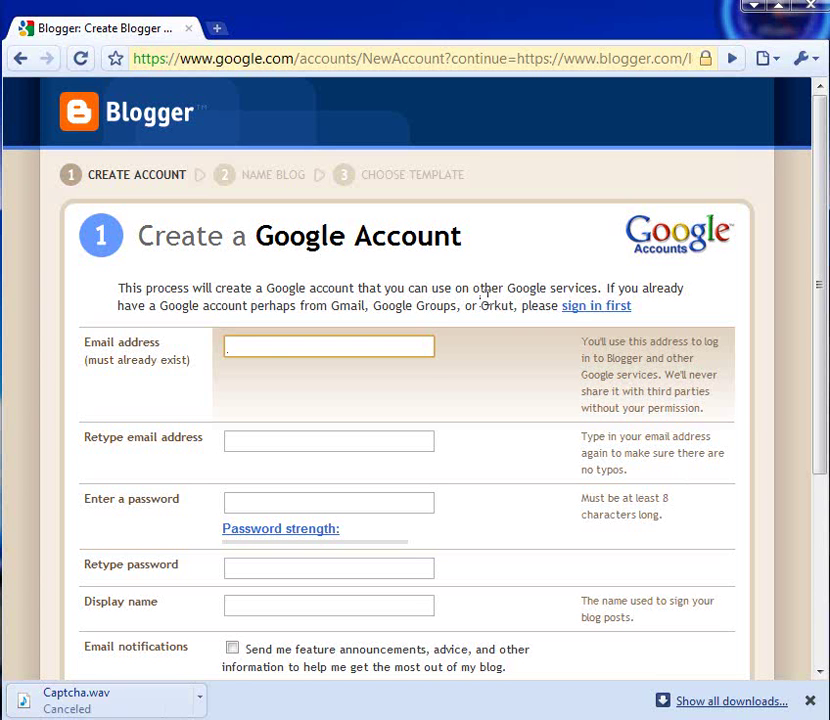
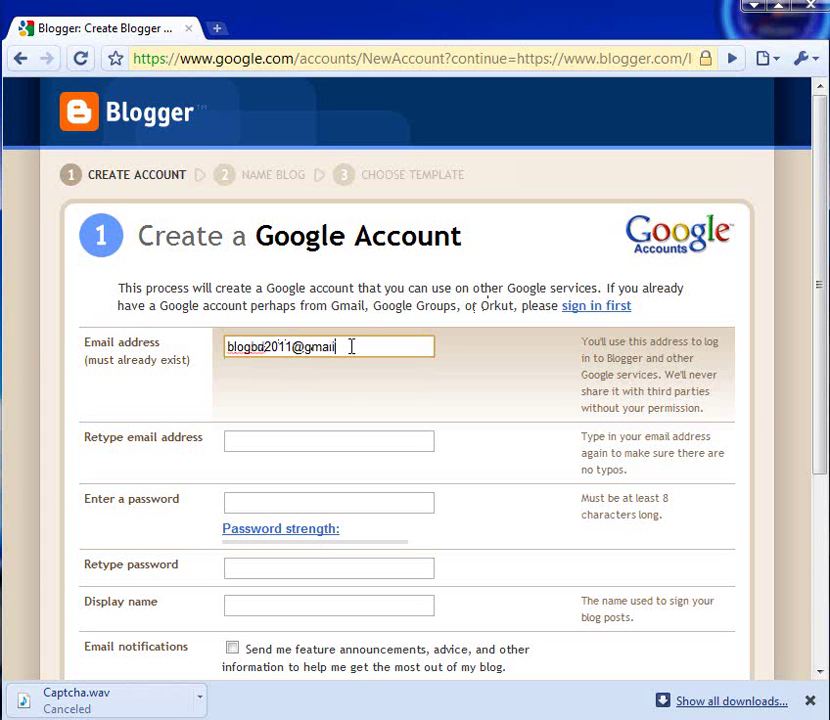
# Enter the account's email address in both the Email and Retype email fields.
pyautogui.moveTo(322, 346); pyautogui.dragTo(87, 350)
pyautogui.hotkey('ctrl', 'c')
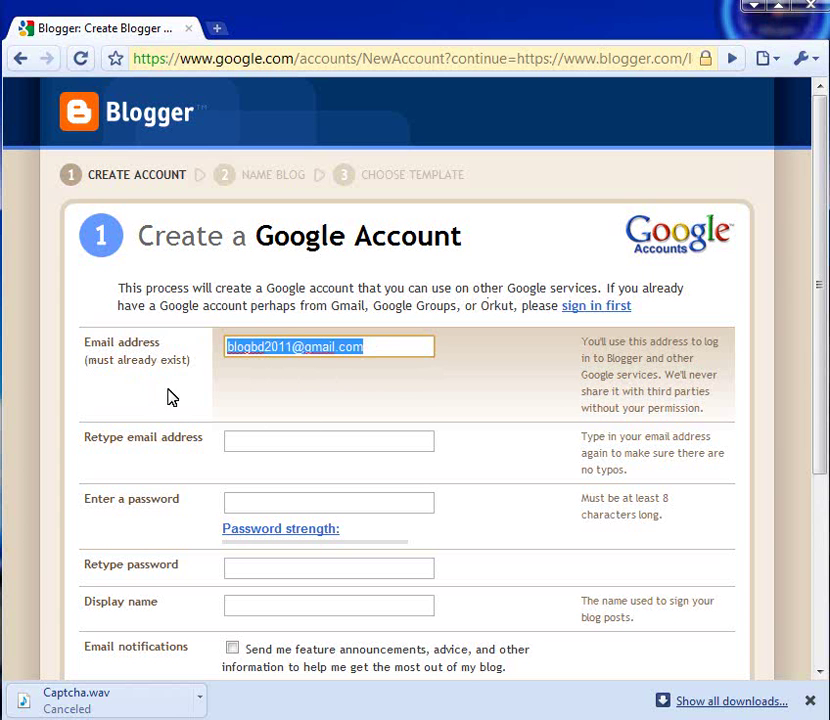
pyautogui.click(264, 443)
pyautogui.hotkey('ctrl', 'v')
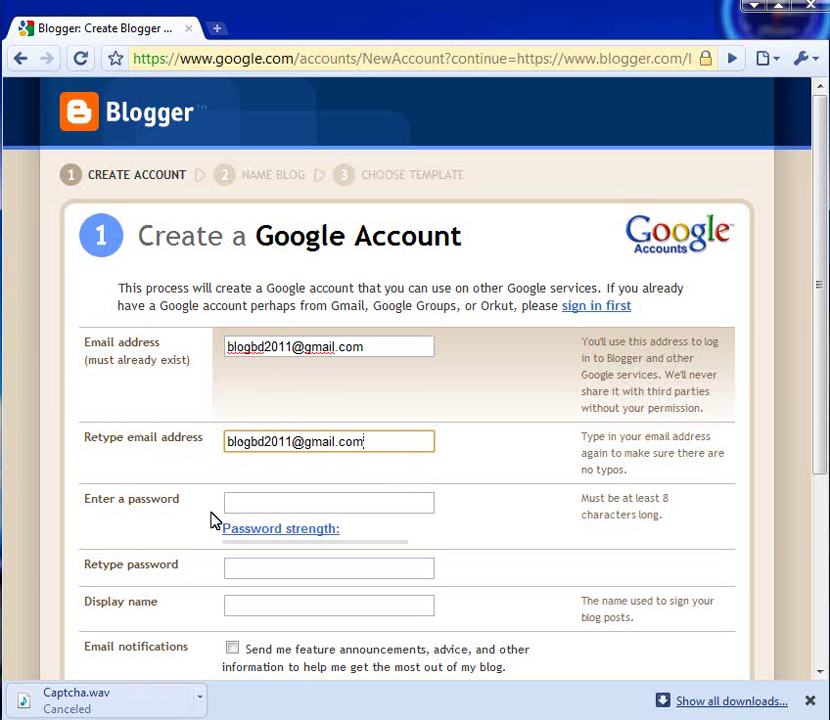
pyautogui.click(261, 502)
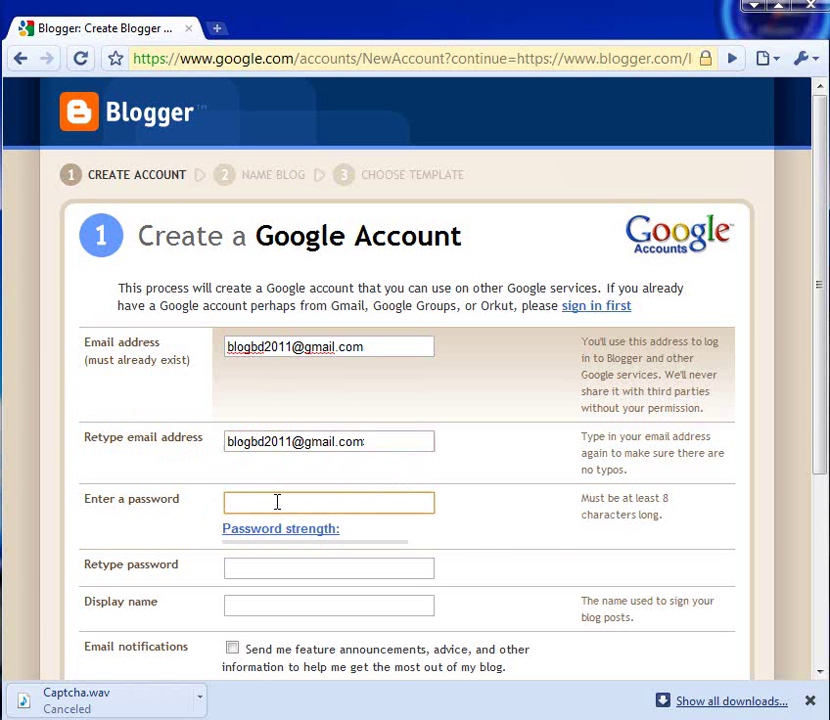
# Enter the account password and retype it in the confirmation field.
pyautogui.write('••••••••')
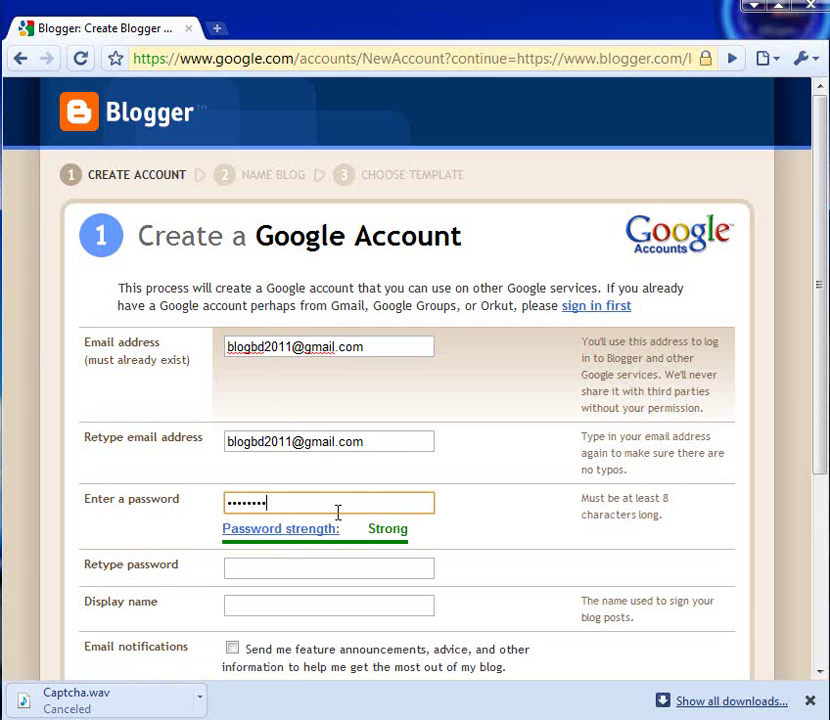
pyautogui.scroll(-1, 338, 512)
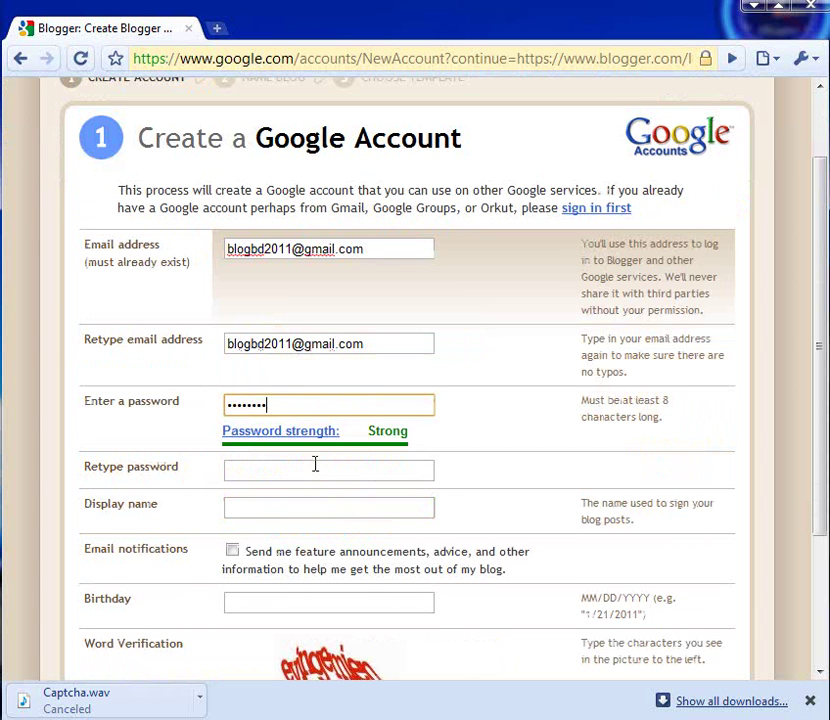
pyautogui.click(241, 472)
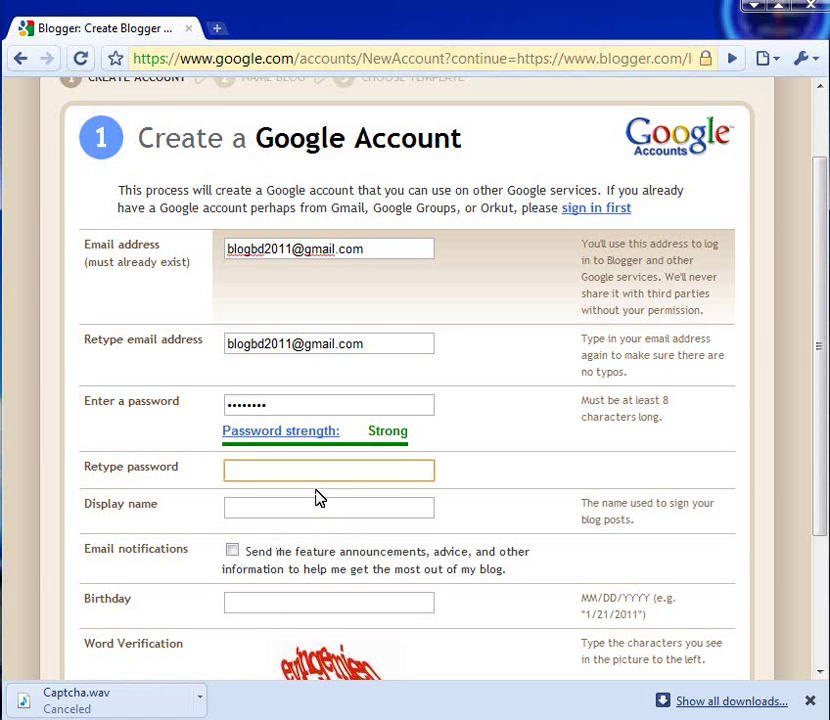
pyautogui.write('••••••••')
# Fill in the display name and opt in to email notifications.
pyautogui.click(283, 510)
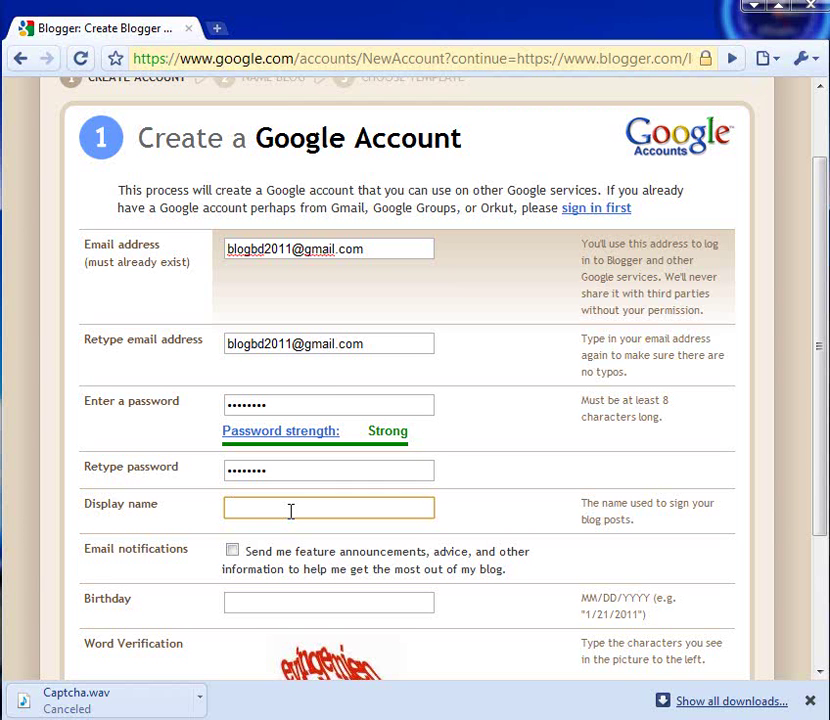
pyautogui.write('MD. Milon')
pyautogui.click(232, 551)
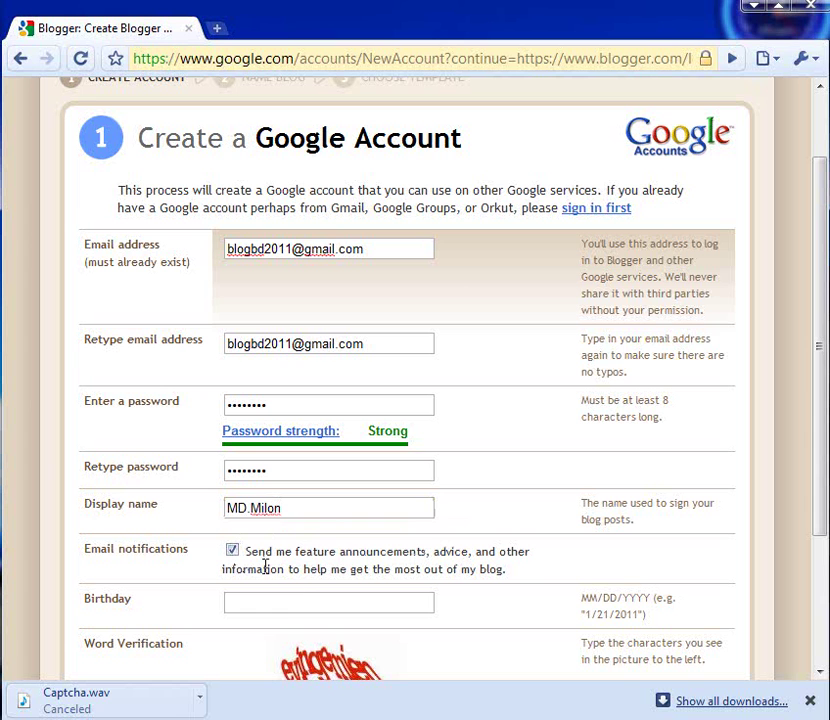
pyautogui.click(284, 601)
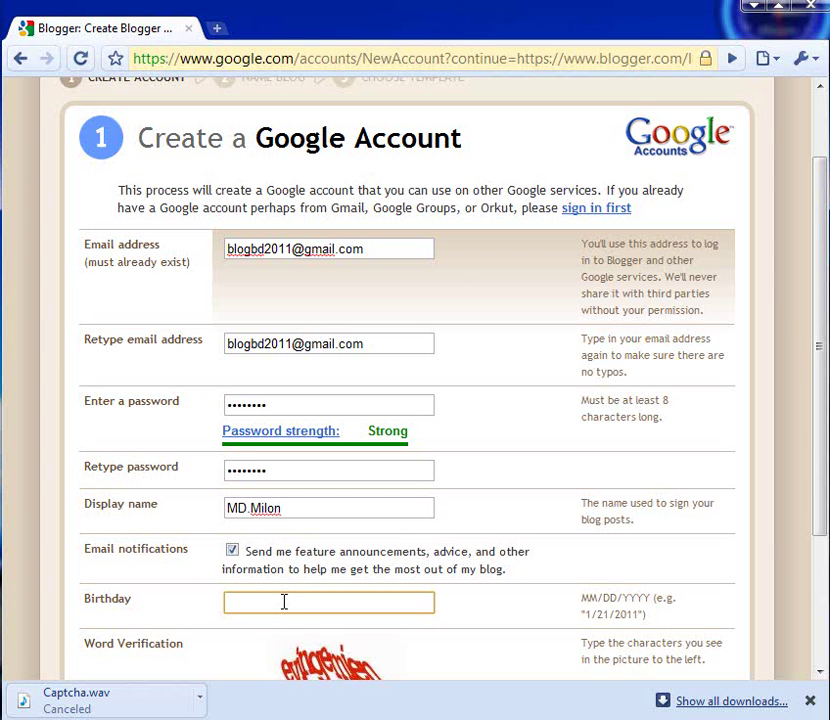
# Enter the birthday and the word verification characters.
pyautogui.write('1.1.1990')
pyautogui.scroll(-1, 284, 602)
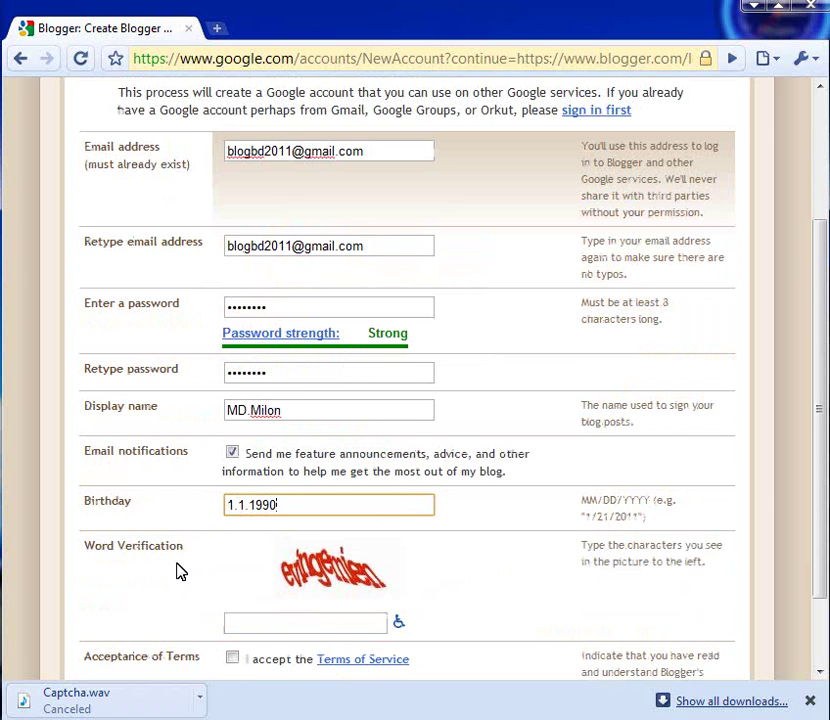
pyautogui.scroll(-1, 180, 571)
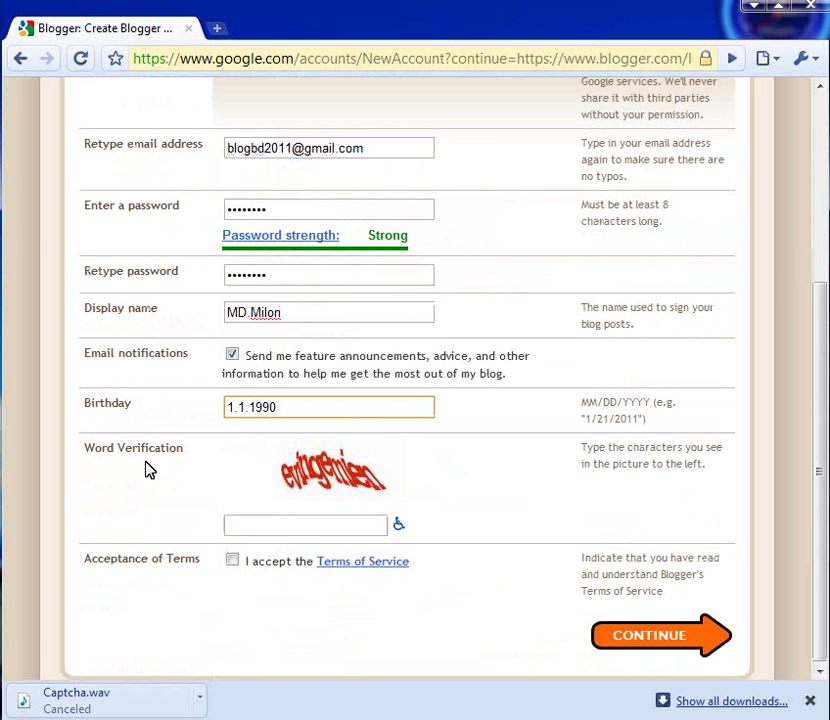
pyautogui.click(274, 524)
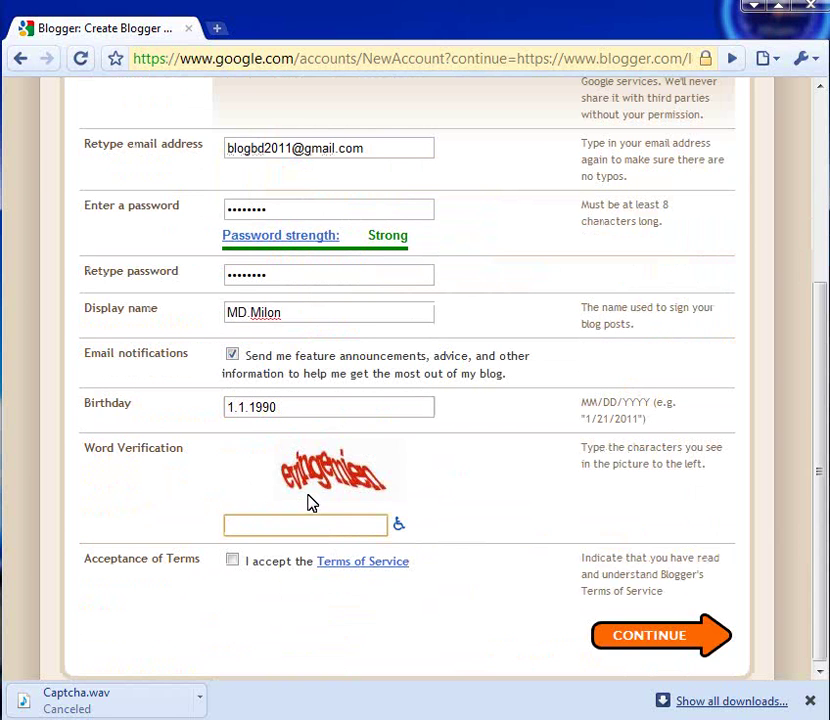
pyautogui.write('e')
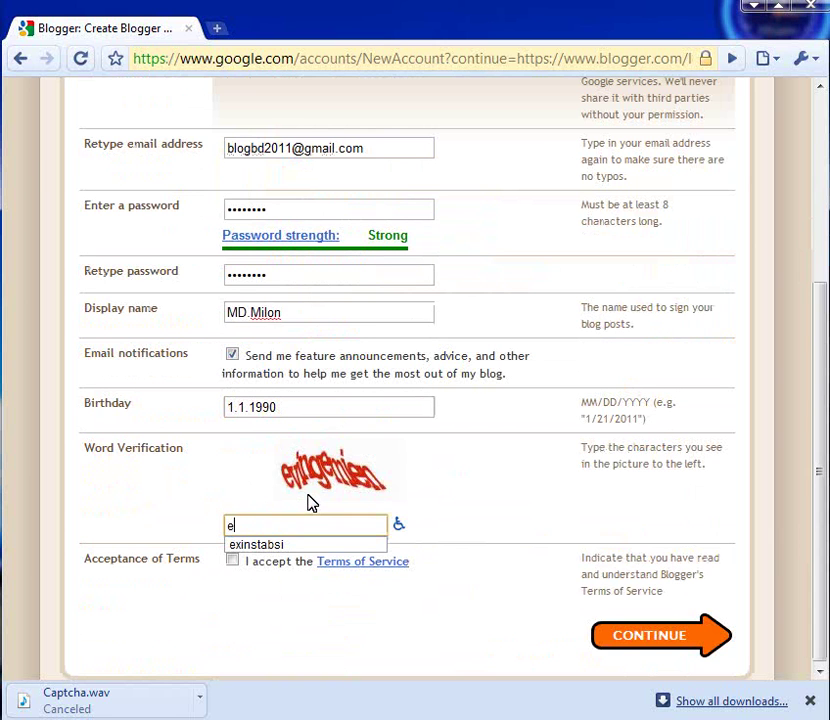
pyautogui.write('v')
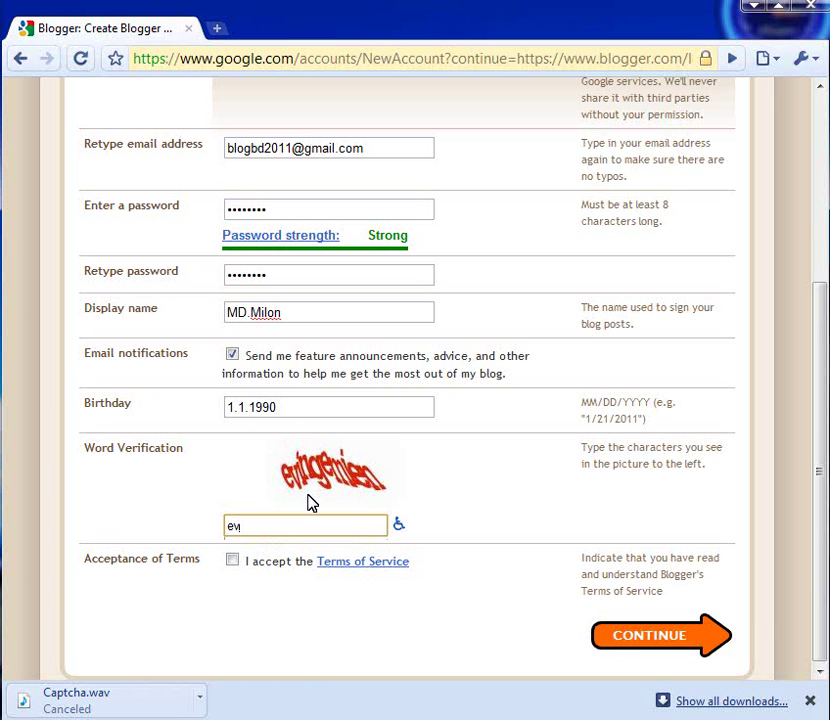
pyautogui.write('ingemien')
pyautogui.scroll(3, 476, 550)
pyautogui.press('BackSpace')
pyautogui.press('BackSpace')
pyautogui.press('BackSpace')
pyautogui.write('ien')
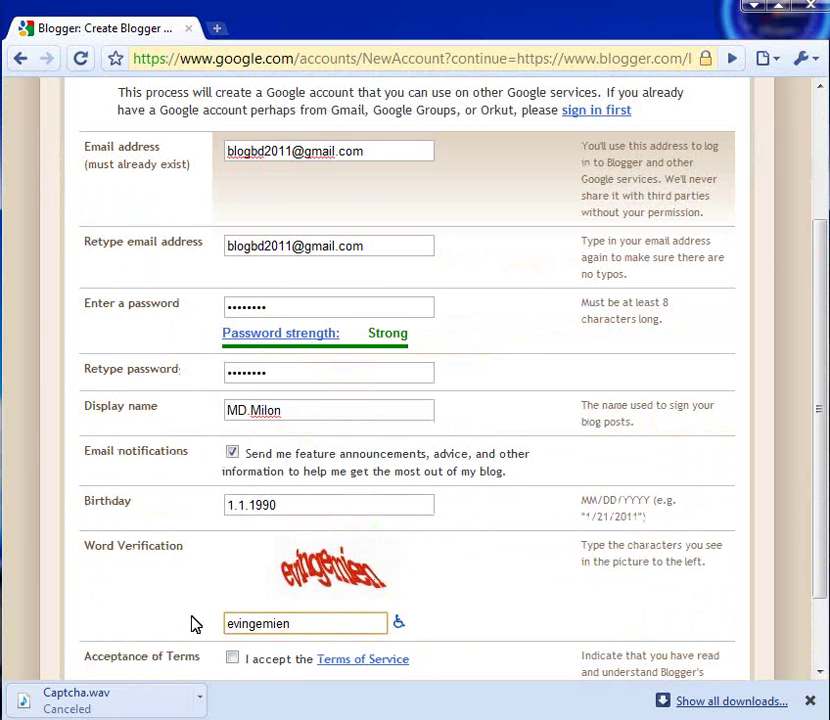
# Accept the Terms of Service and submit the sign-up form.
pyautogui.click(233, 660)
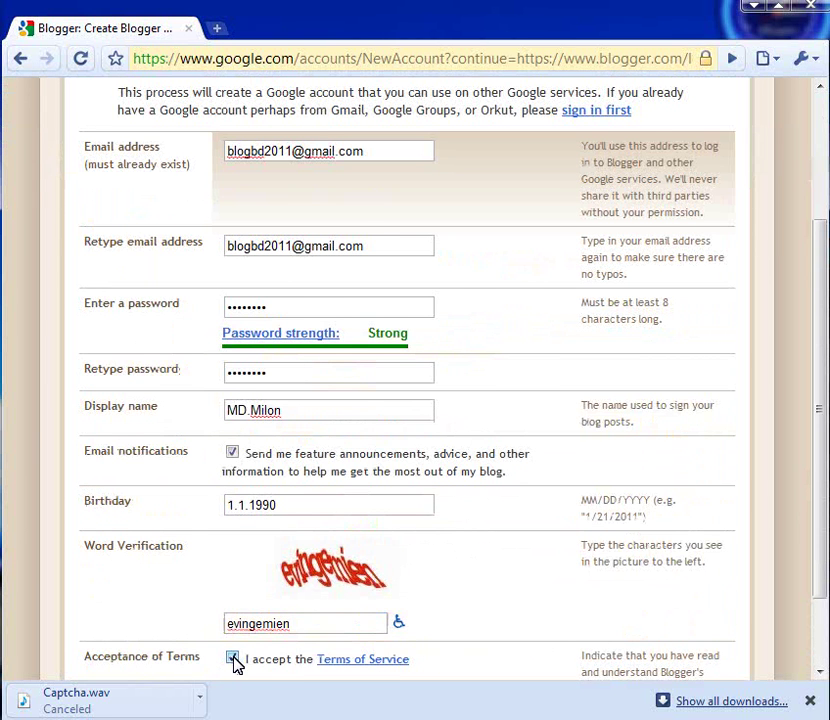
pyautogui.scroll(-2, 637, 657)
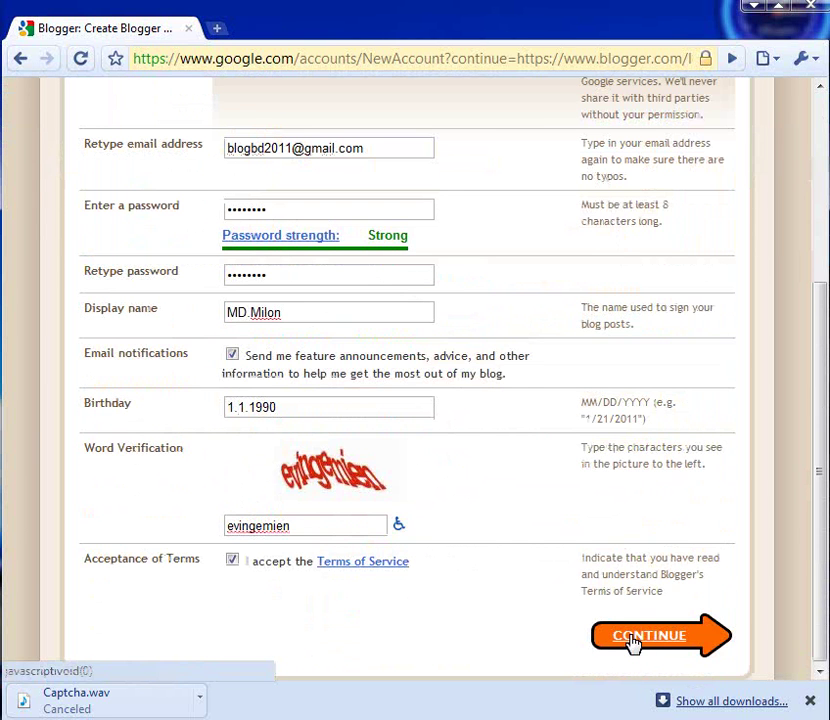
pyautogui.click(632, 642)
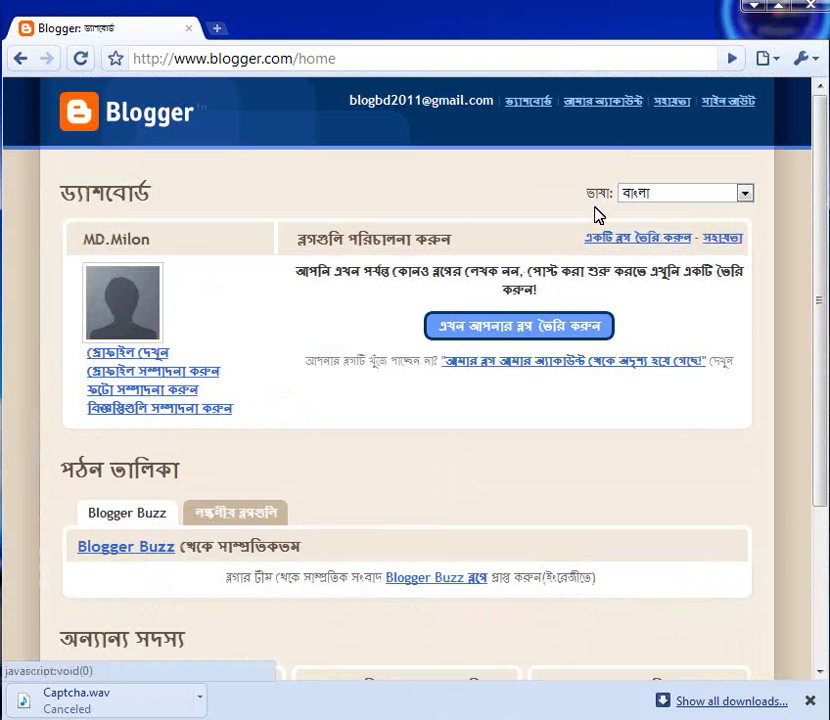
# Switch the dashboard language from Bengali to English and start creating a blog.
pyautogui.click(671, 195)
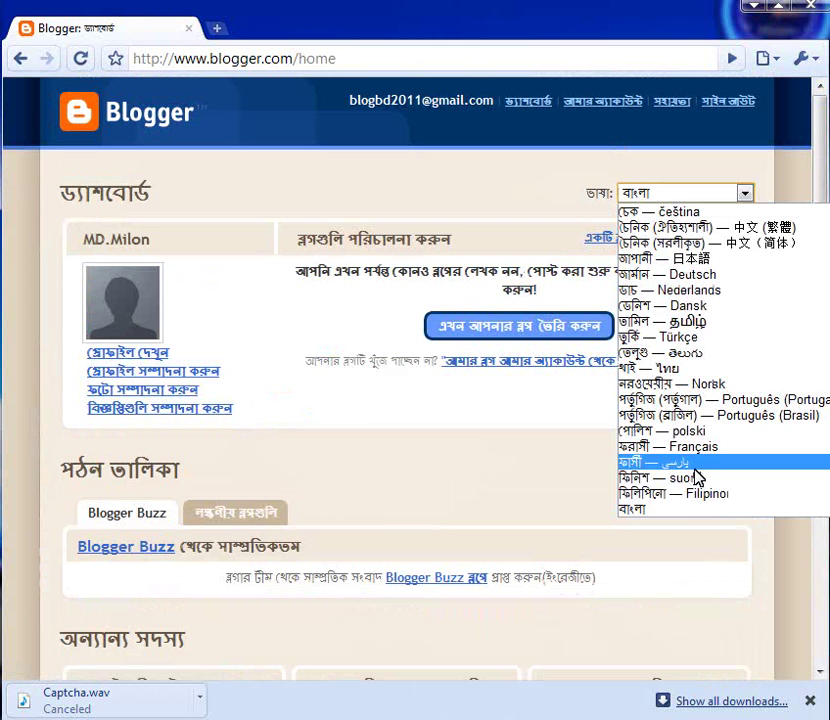
pyautogui.scroll(4, 695, 430)
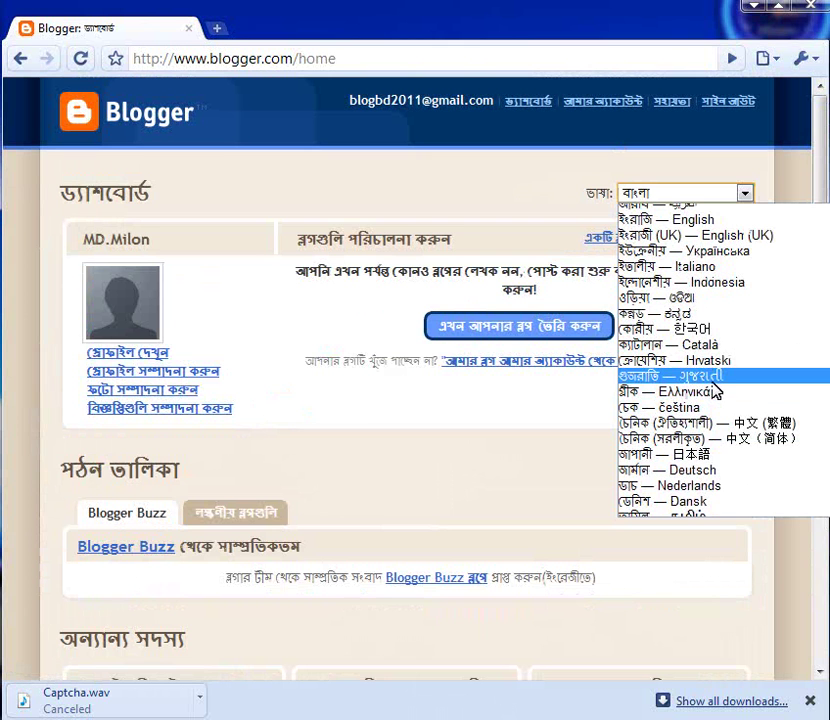
pyautogui.click(697, 222)
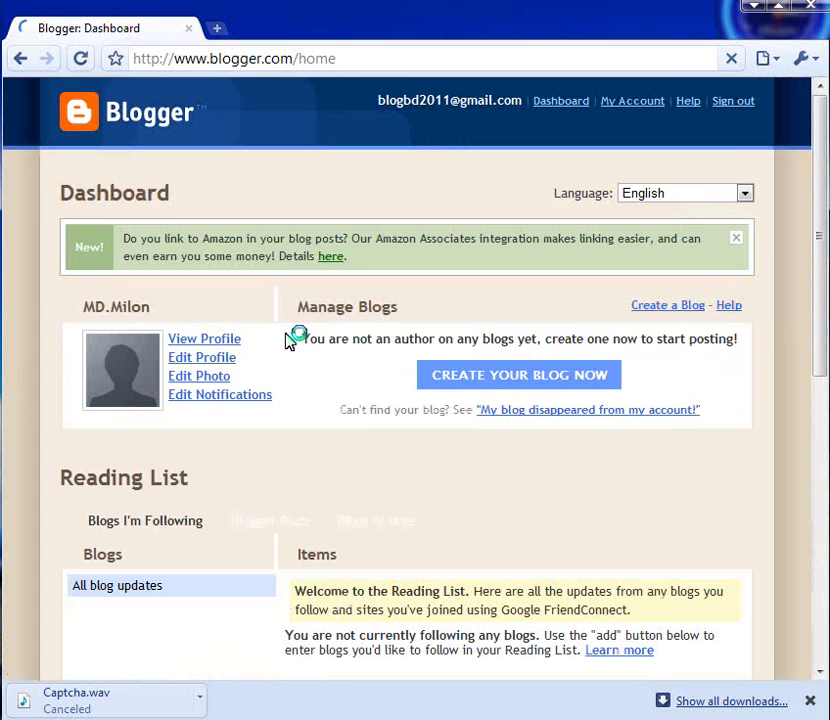
pyautogui.click(220, 339)
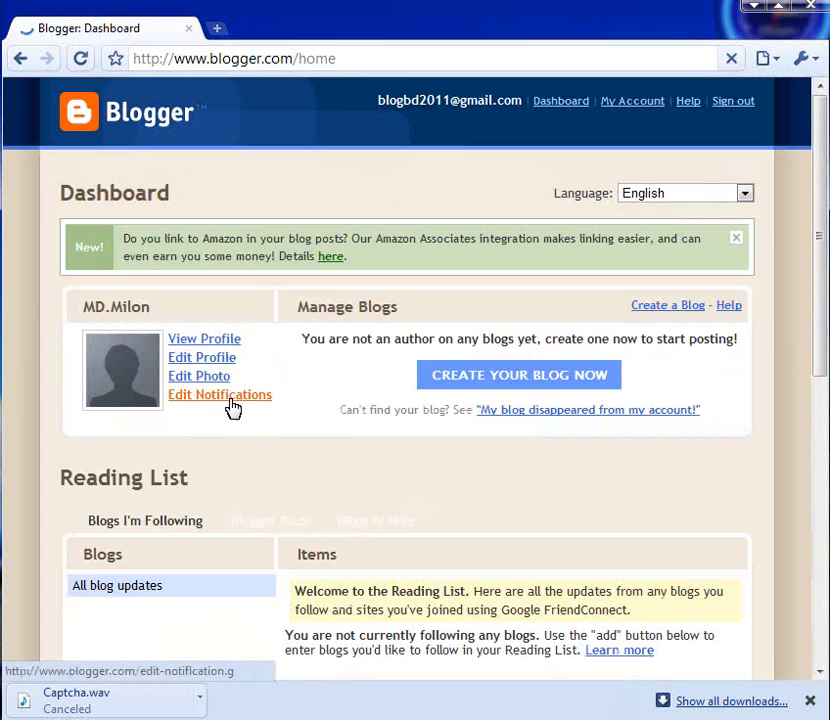
pyautogui.click(224, 341)
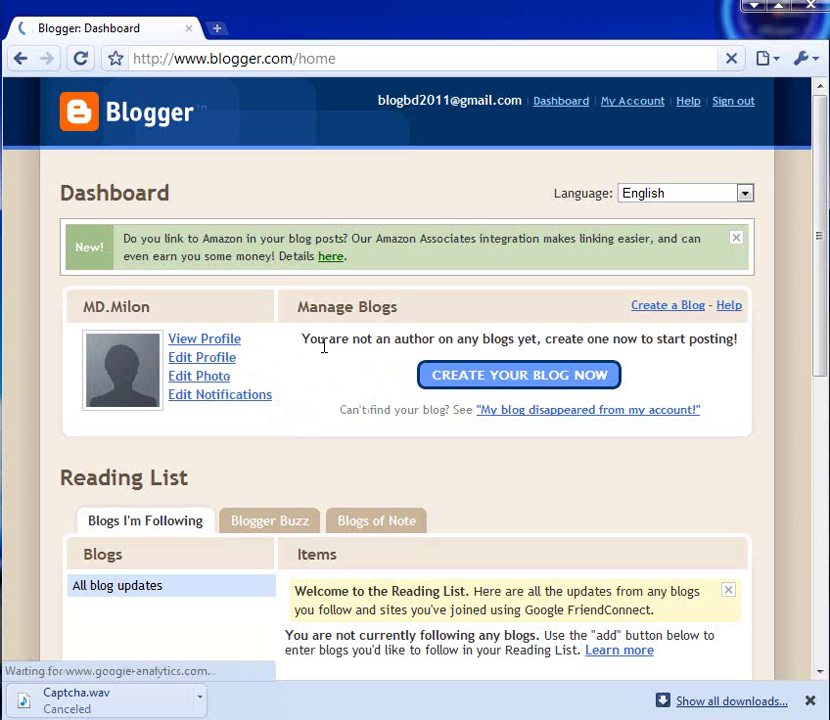
pyautogui.click(522, 383)
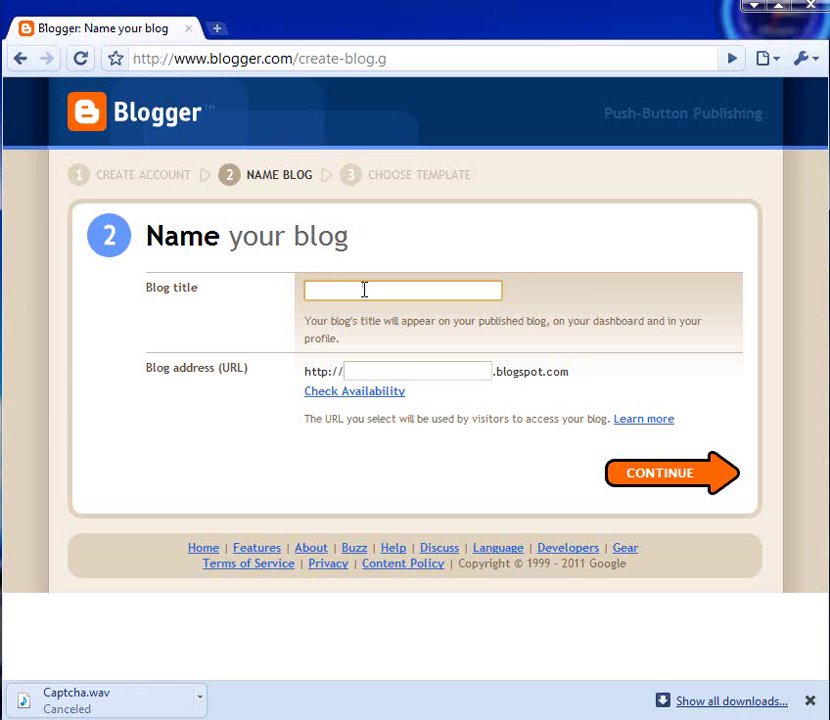
# Title the blog 'Sample blog', confirm its blogspot address is available, and continue.
pyautogui.write('Sam')
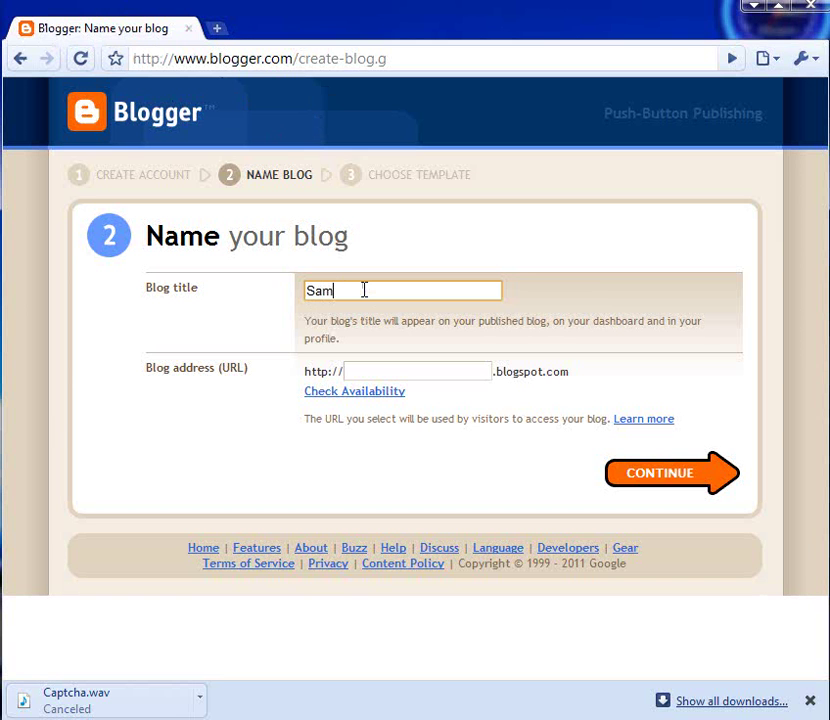
pyautogui.write('ple blog')
pyautogui.click(417, 392)
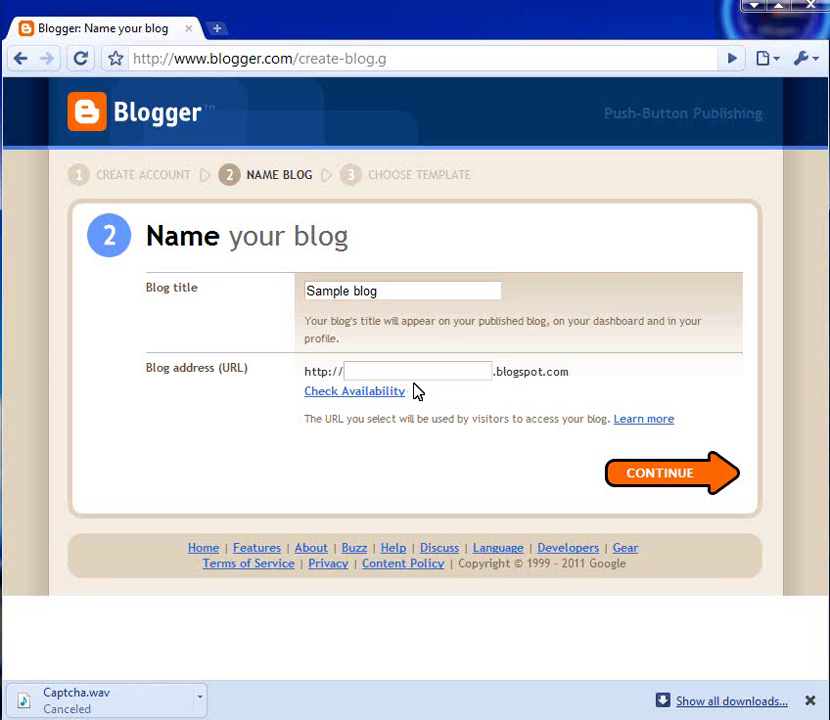
pyautogui.click(406, 373)
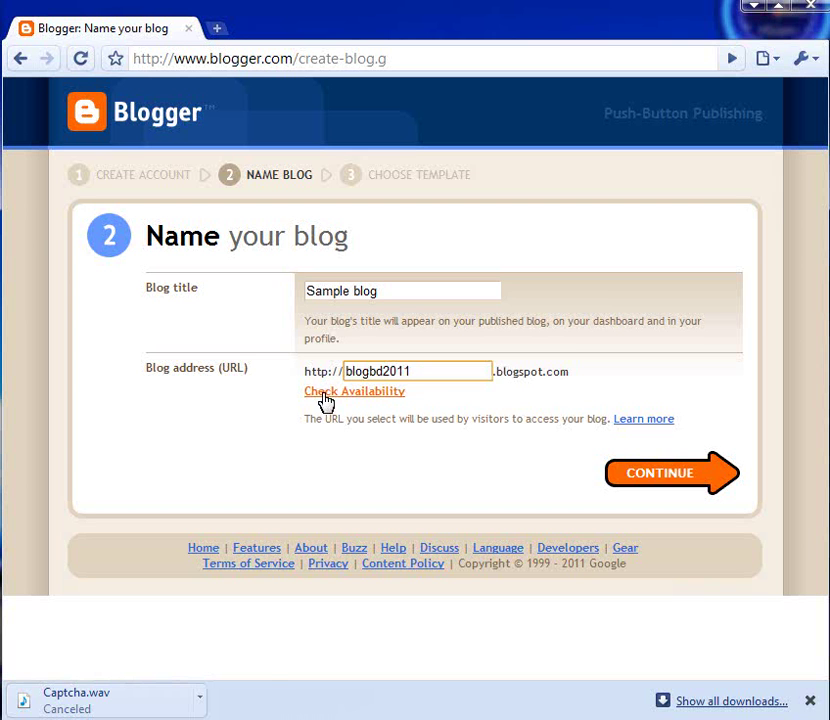
pyautogui.click(386, 398)
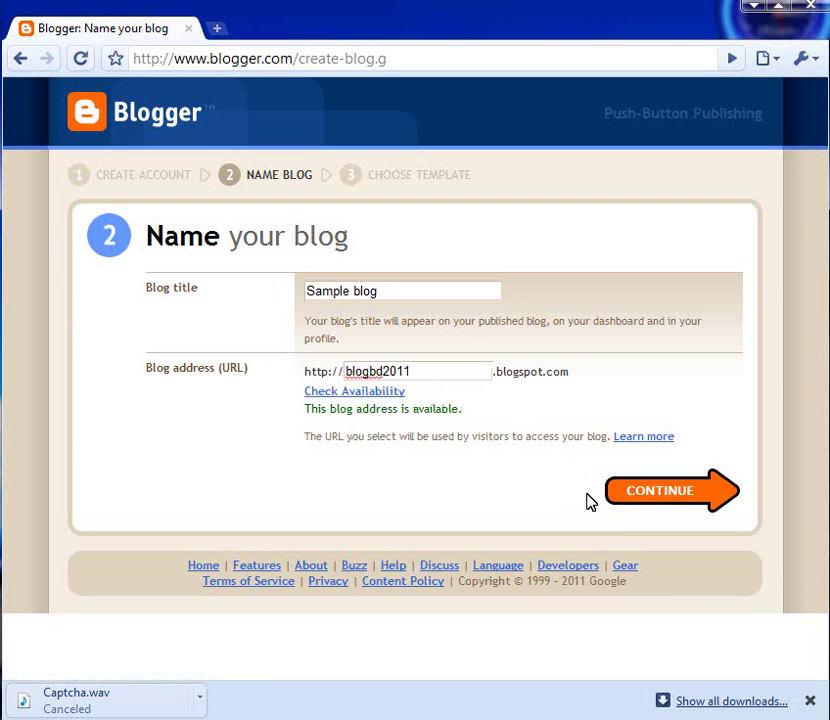
pyautogui.click(671, 497)
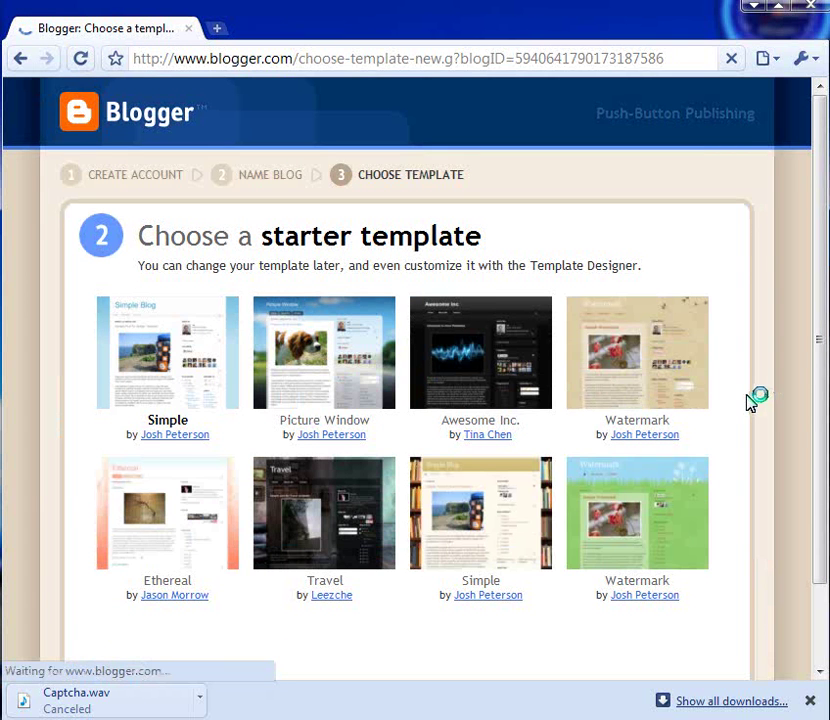
# Select the Ethereal starter template and continue to create the blog.
pyautogui.scroll(-1, 740, 405)
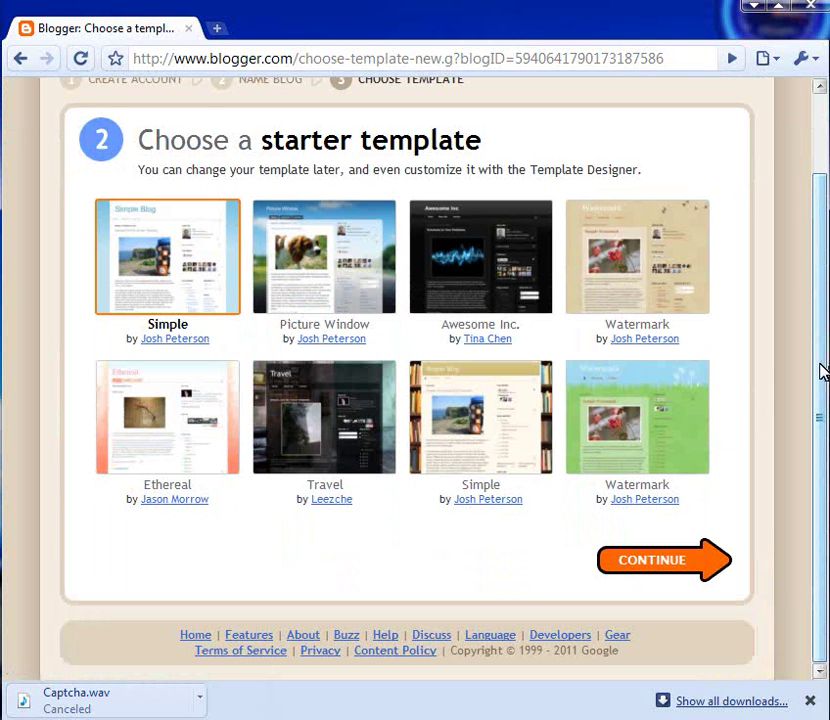
pyautogui.moveTo(820, 365); pyautogui.dragTo(824, 309)
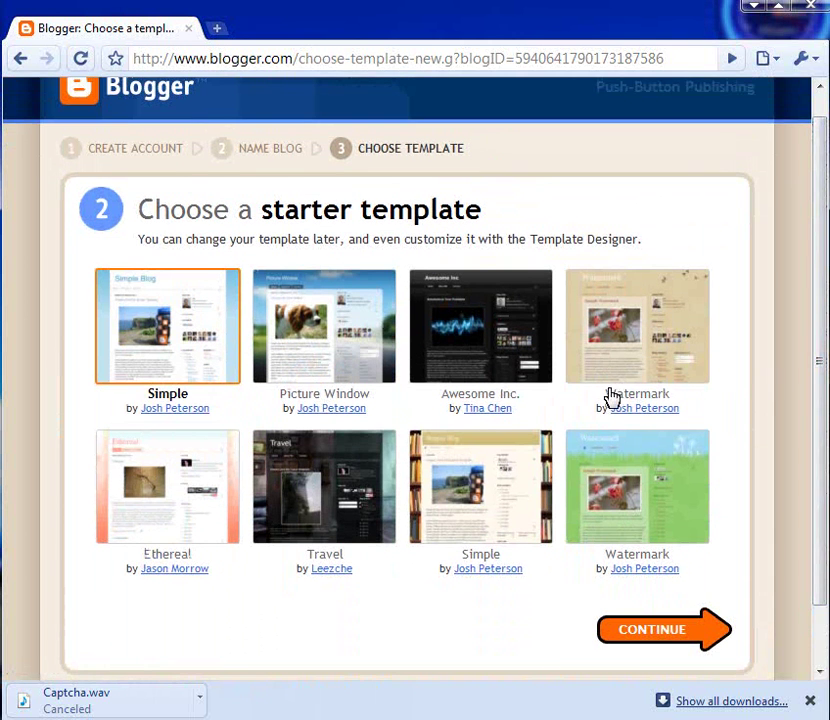
pyautogui.click(170, 470)
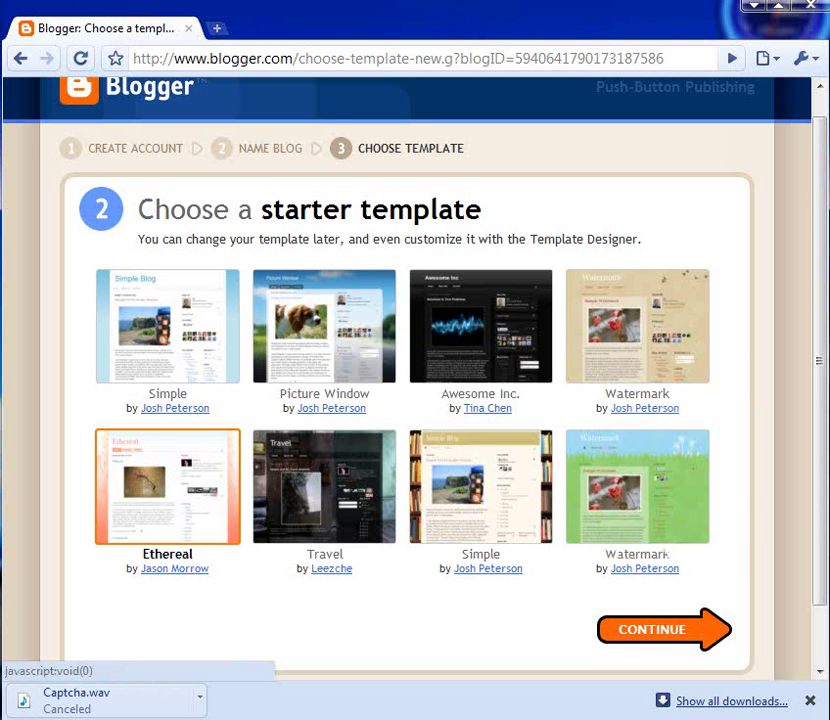
pyautogui.scroll(-2, 824, 394)
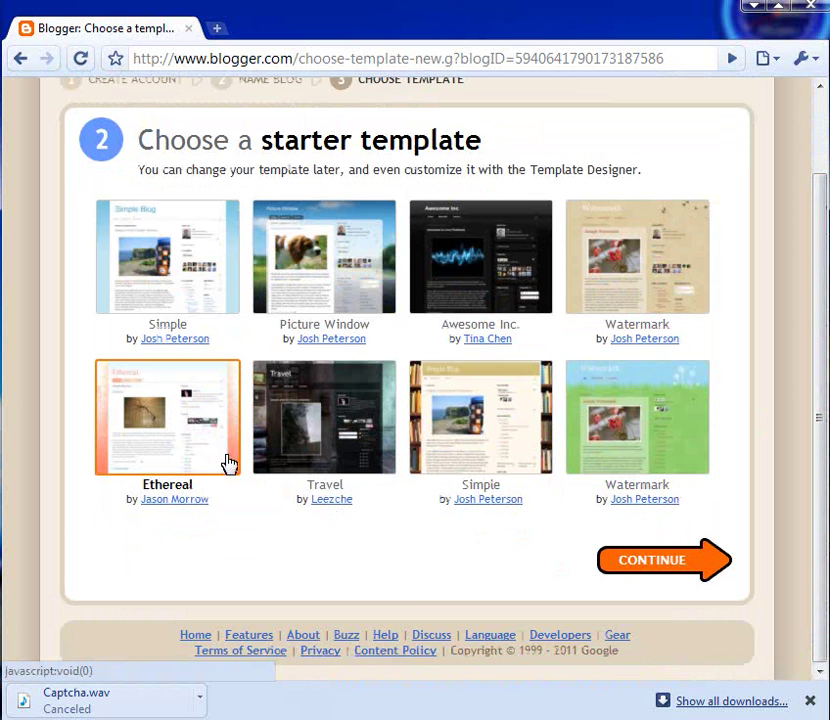
pyautogui.click(648, 568)
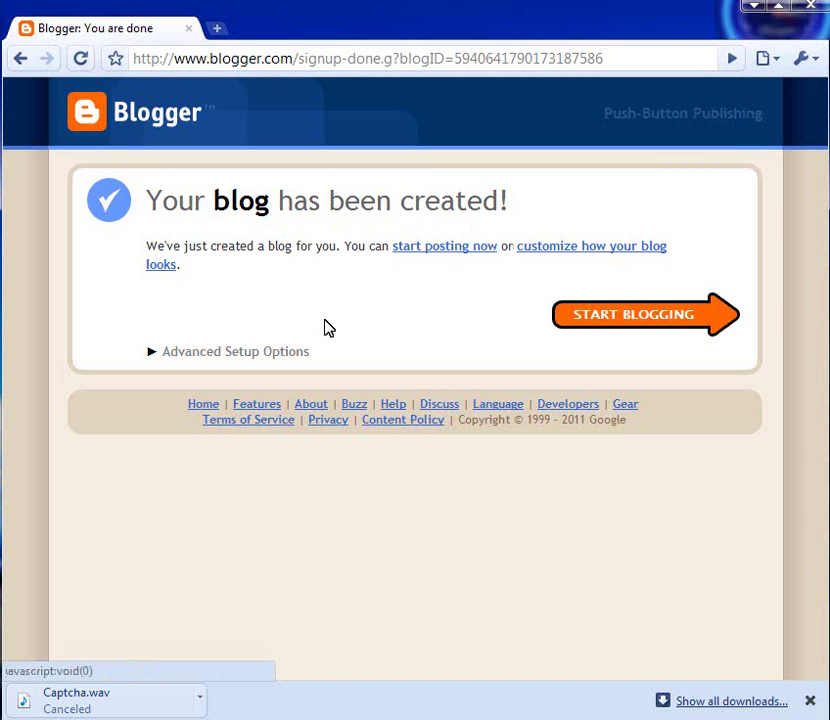
# Open the new-post editor, dismiss the preview notice, then leave the empty post for the Dashboard.
pyautogui.click(641, 325)
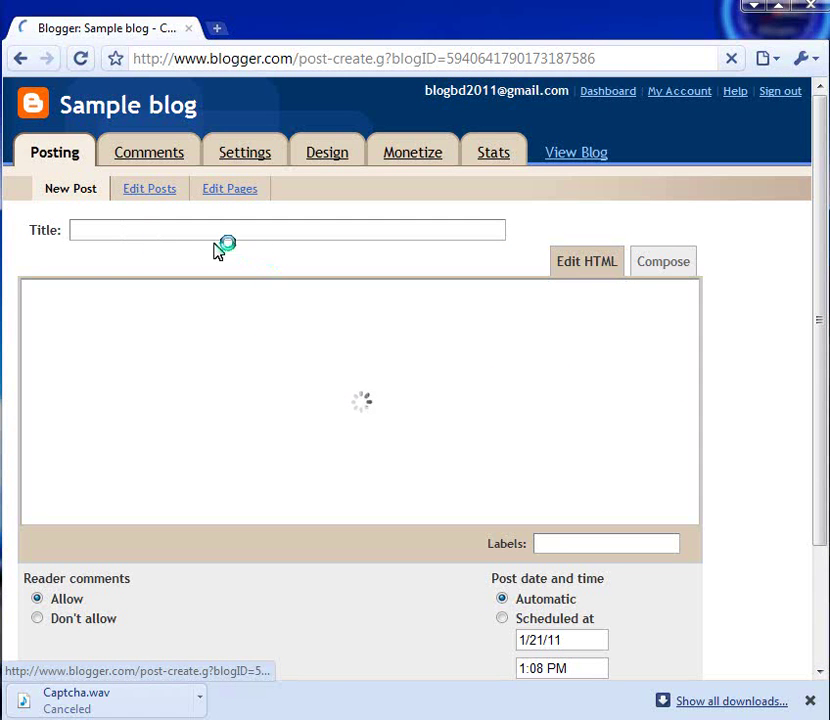
pyautogui.click(159, 231)
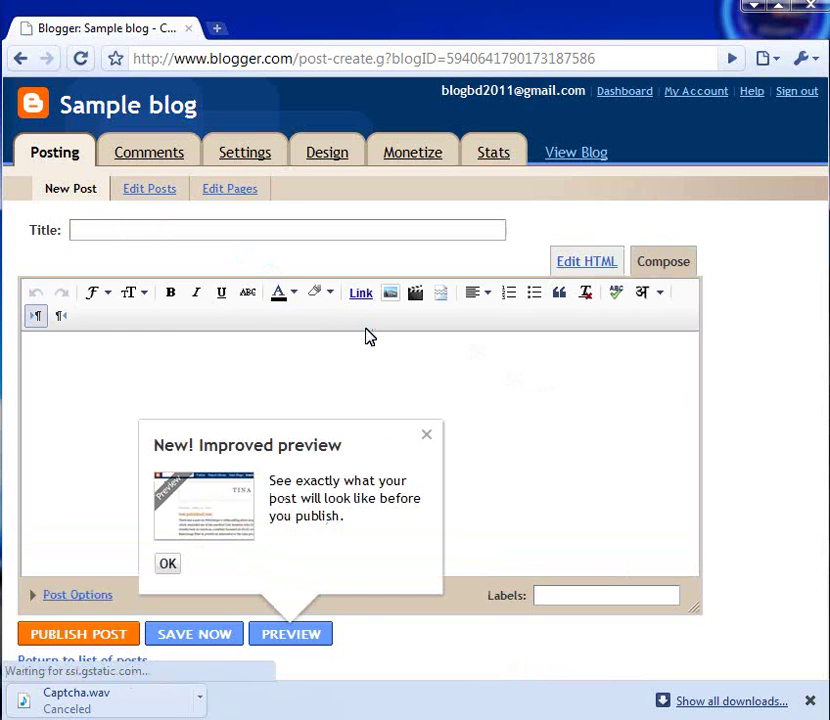
pyautogui.click(426, 434)
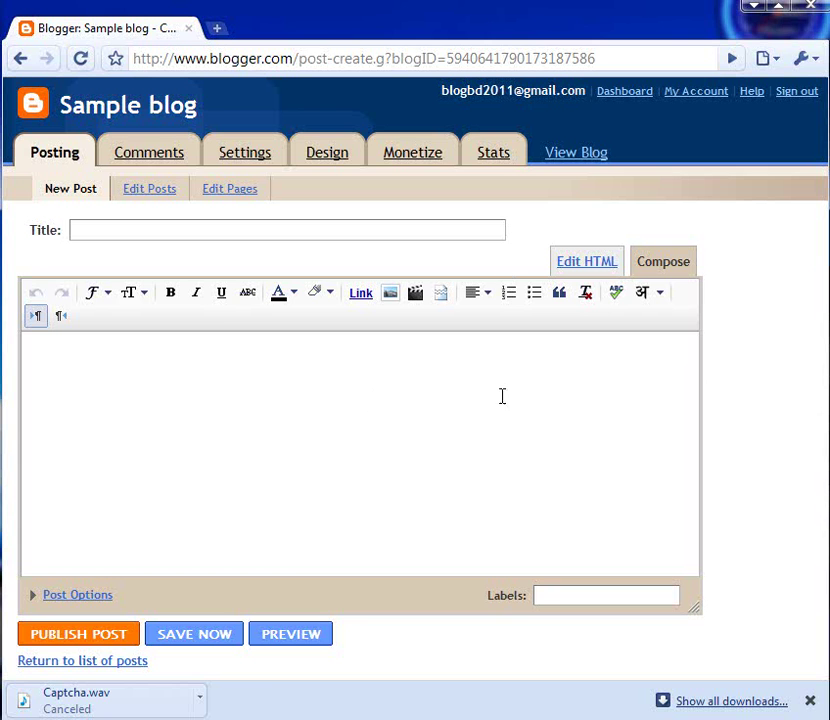
pyautogui.click(634, 96)
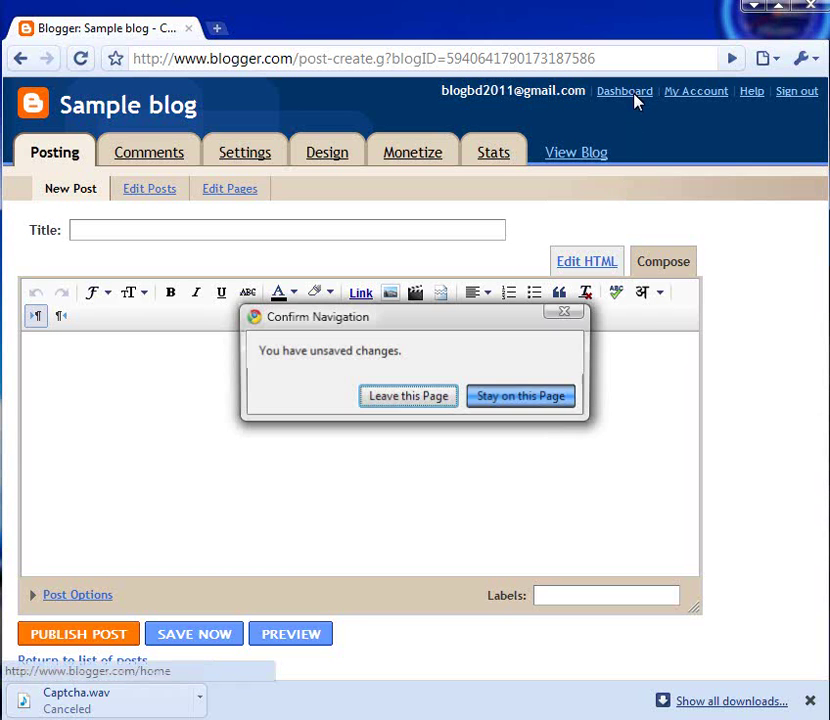
pyautogui.click(565, 316)
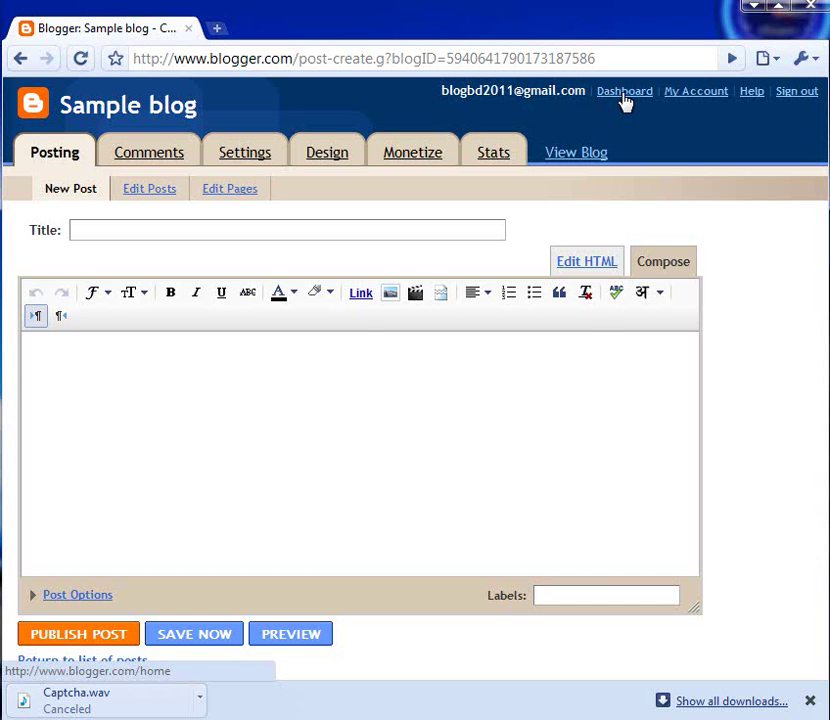
pyautogui.click(625, 92)
# Discard the unsaved post, dismiss the Template Designer notice, and browse the dashboard listing Sample blog.
pyautogui.click(441, 396)
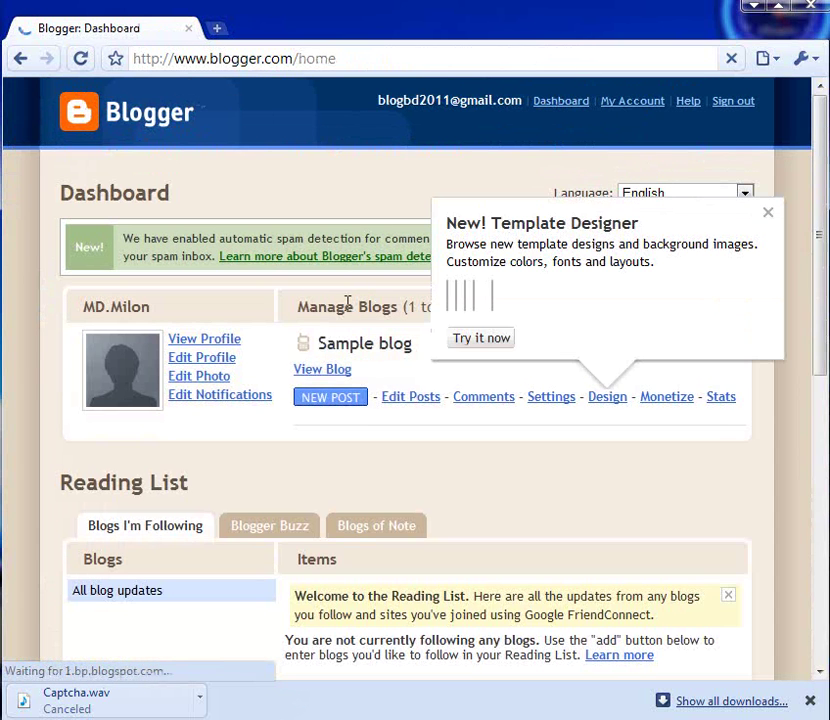
pyautogui.click(768, 216)
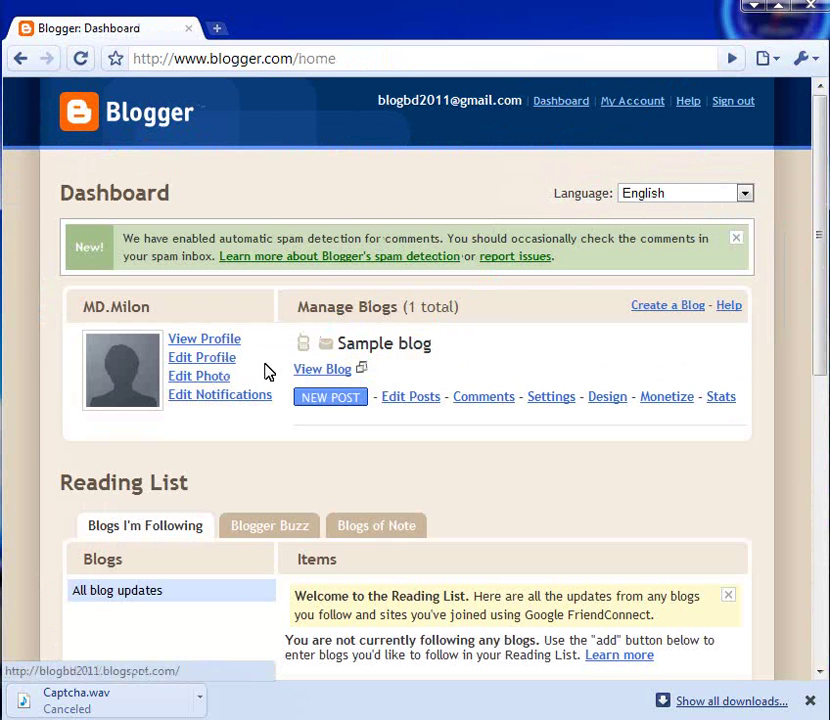
pyautogui.scroll(-3, 437, 380)
pyautogui.scroll(3, 447, 390)
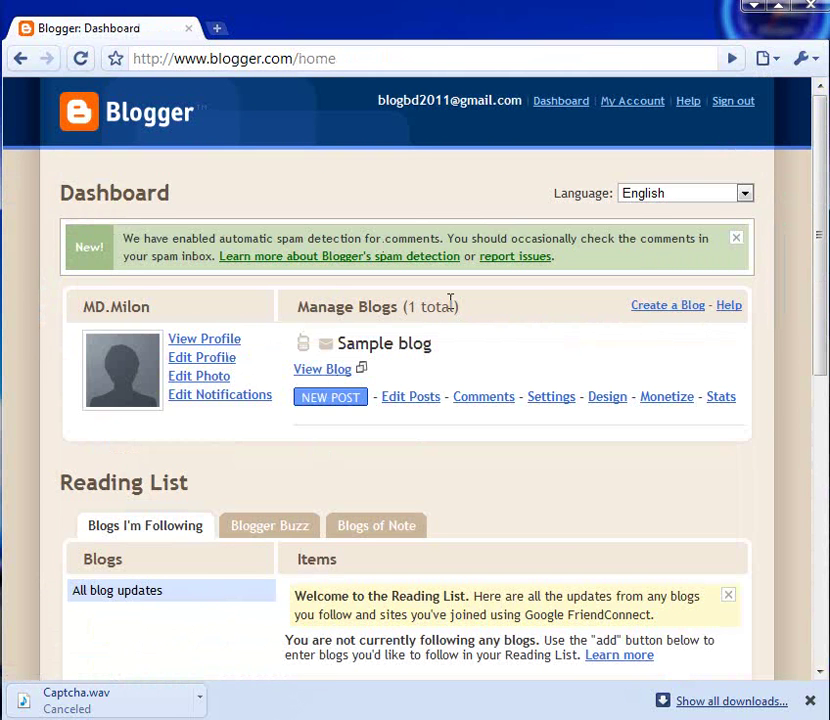
pyautogui.scroll(-1, 515, 318)
pyautogui.scroll(1, 505, 330)
pyautogui.scroll(-4, 395, 445)
pyautogui.scroll(4, 405, 448)
pyautogui.scroll(-1, 424, 391)
pyautogui.scroll(1, 418, 390)
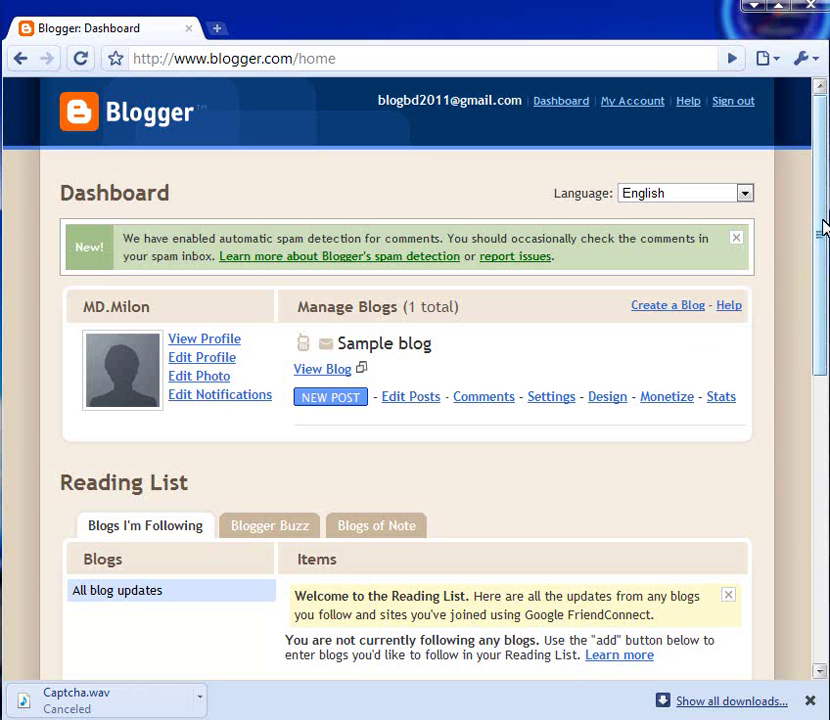
pyautogui.moveTo(823, 229); pyautogui.dragTo(822, 335)
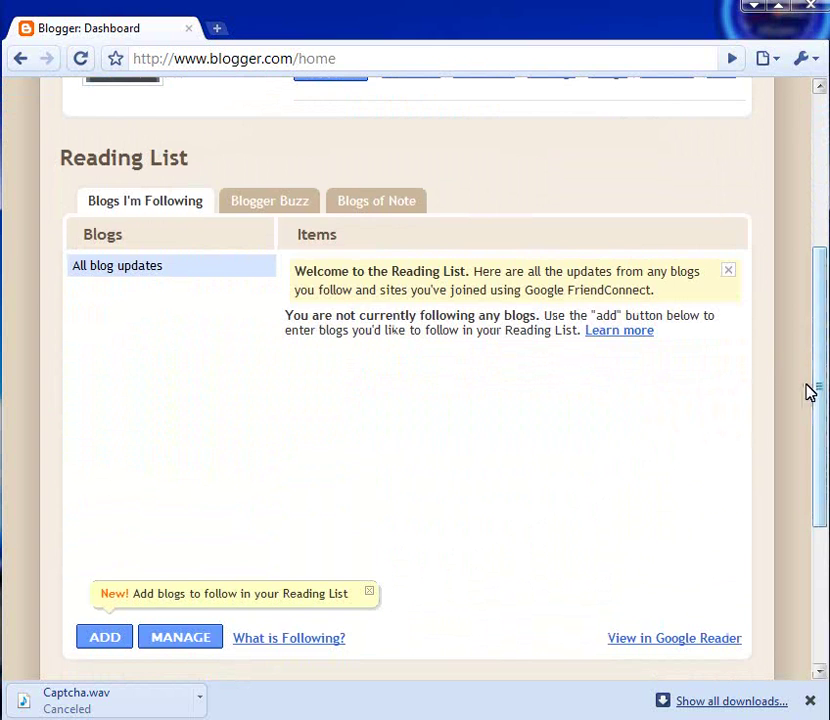
pyautogui.moveTo(822, 381); pyautogui.dragTo(820, 214)
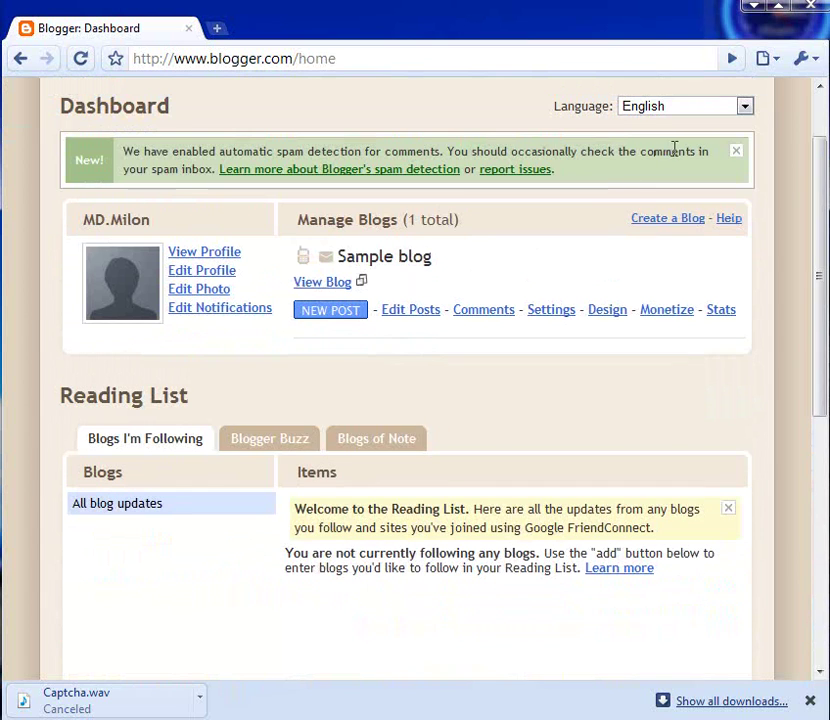